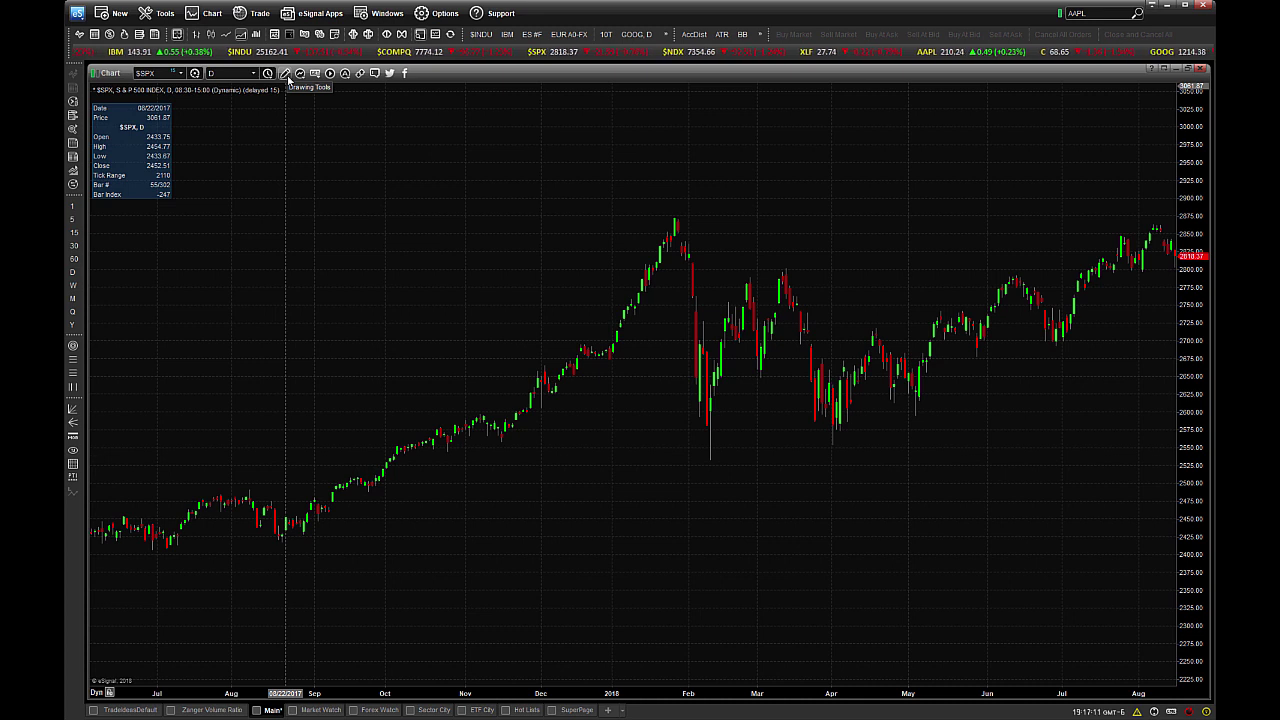
Show the drawing toolbar on the $SPX daily chart.
click(287, 76)
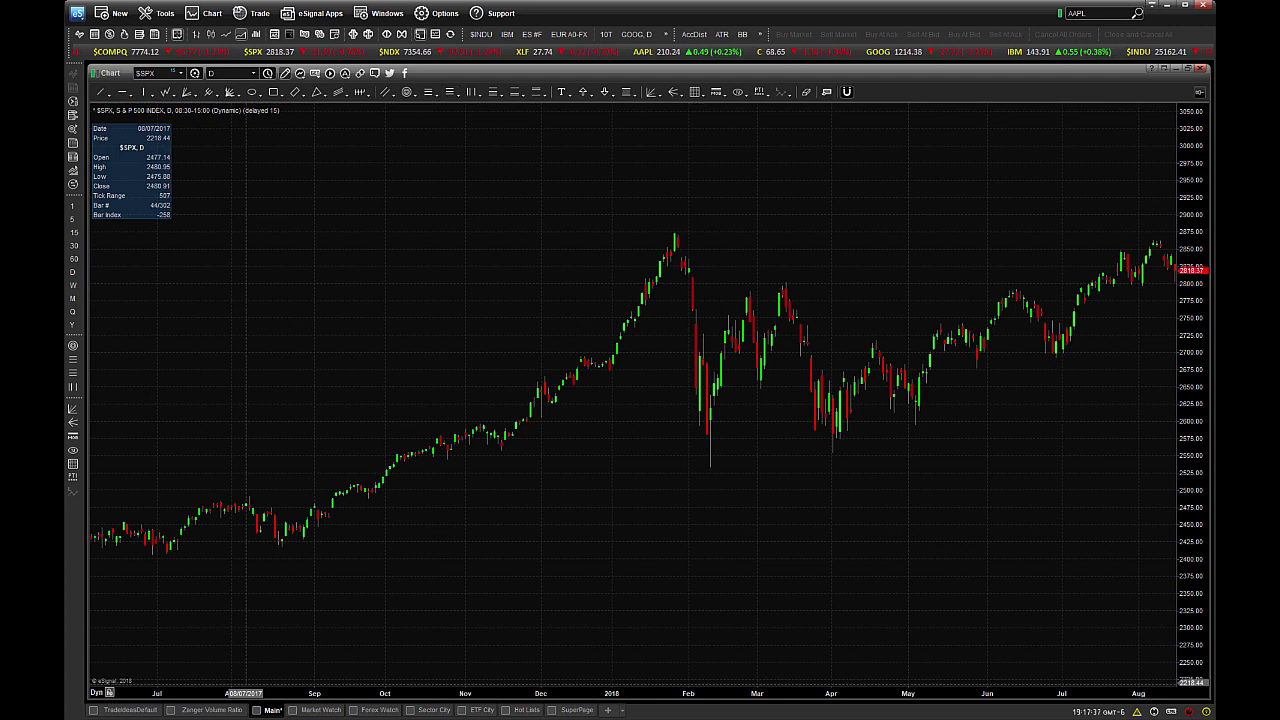
Draw a Fibonacci retracement from the March high to the April low and open its Edit settings.
click(428, 94)
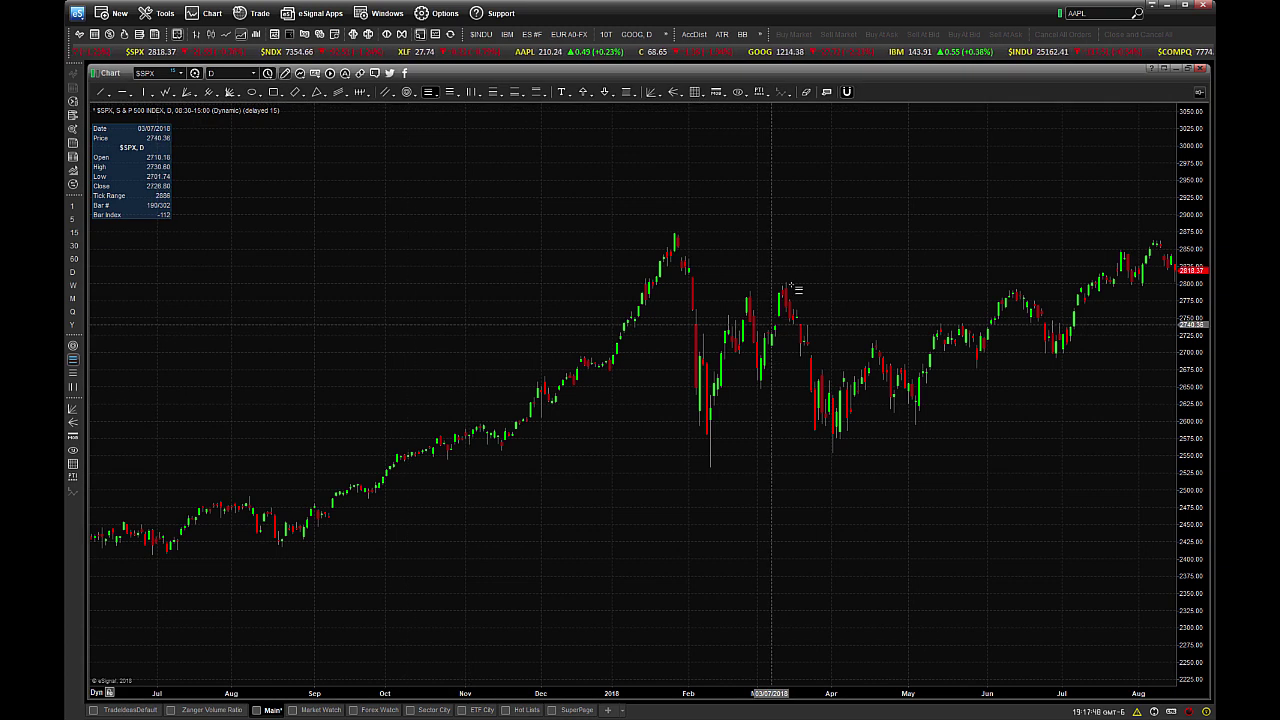
mouse_move(790, 284)
mouse_down()
mouse_move(866, 314)
mouse_move(850, 452)
mouse_up()
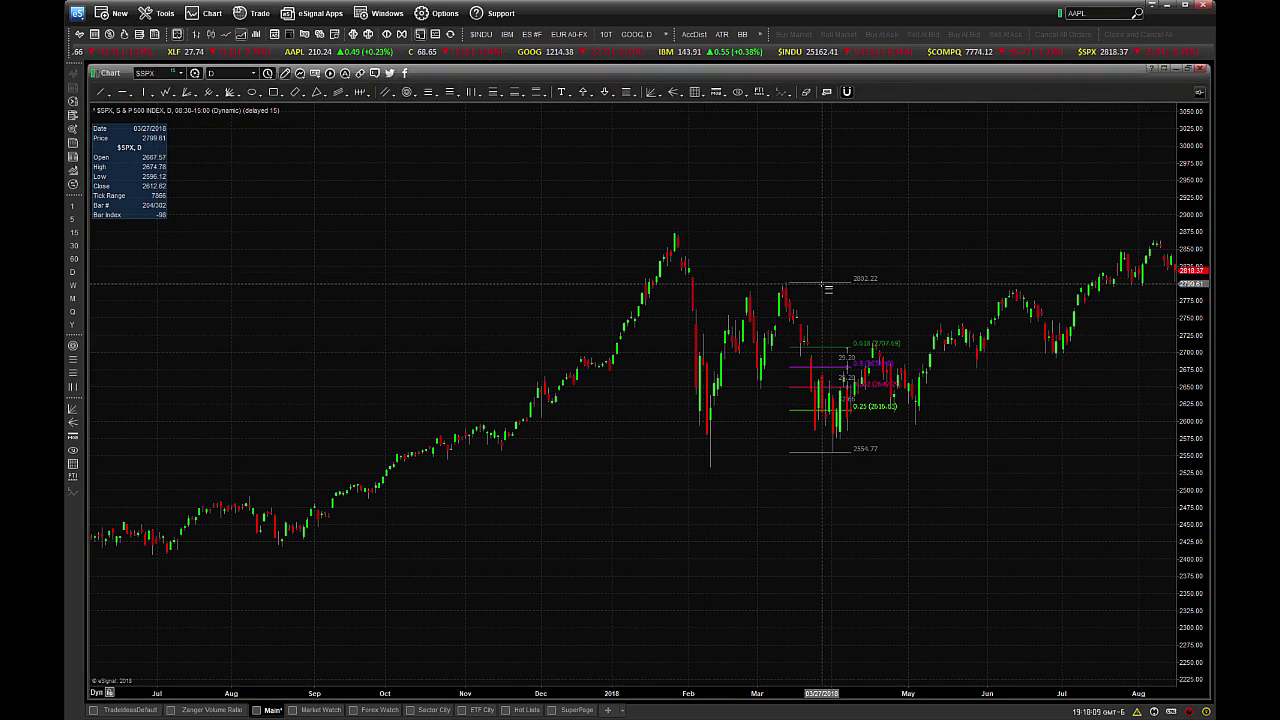
right_click(826, 282)
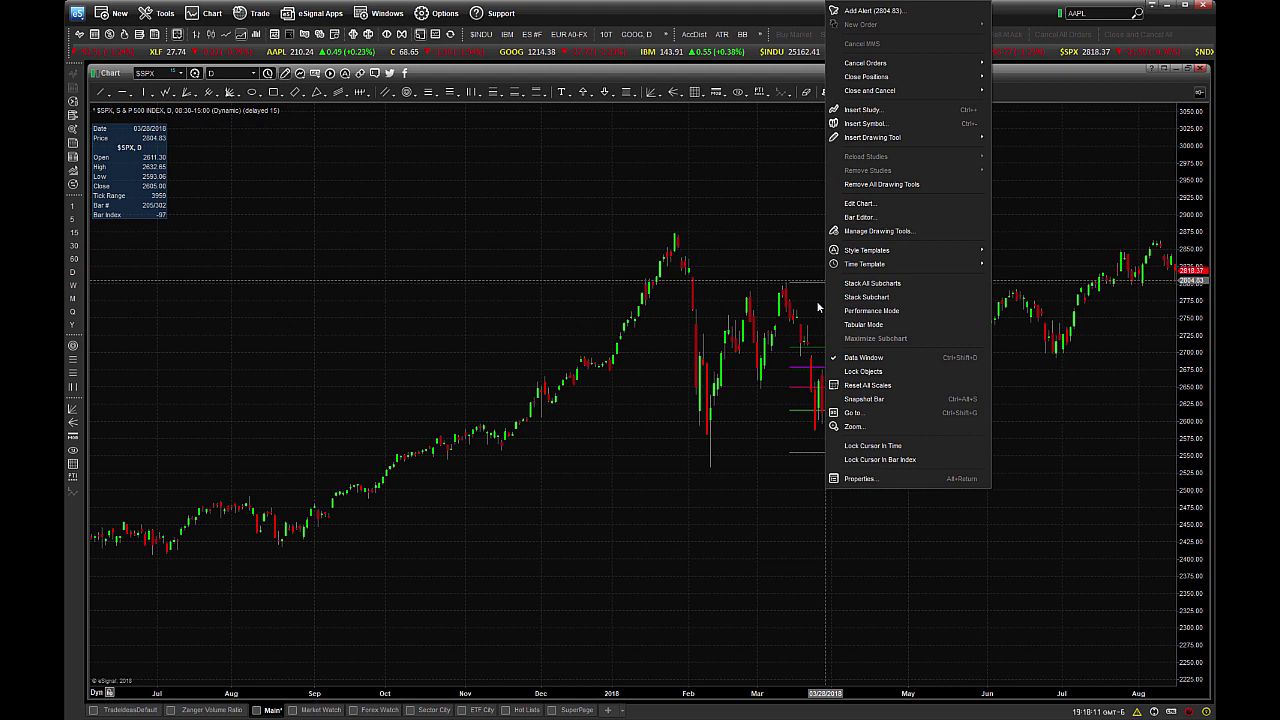
right_click(820, 357)
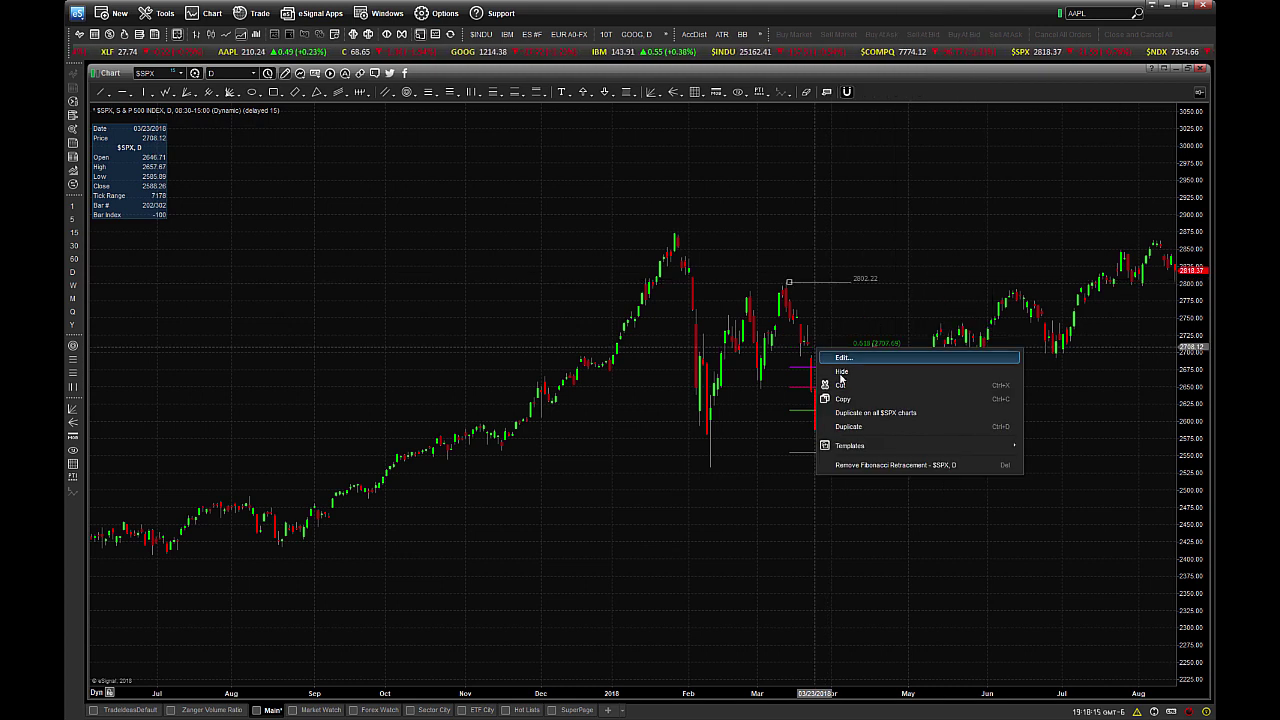
click(843, 358)
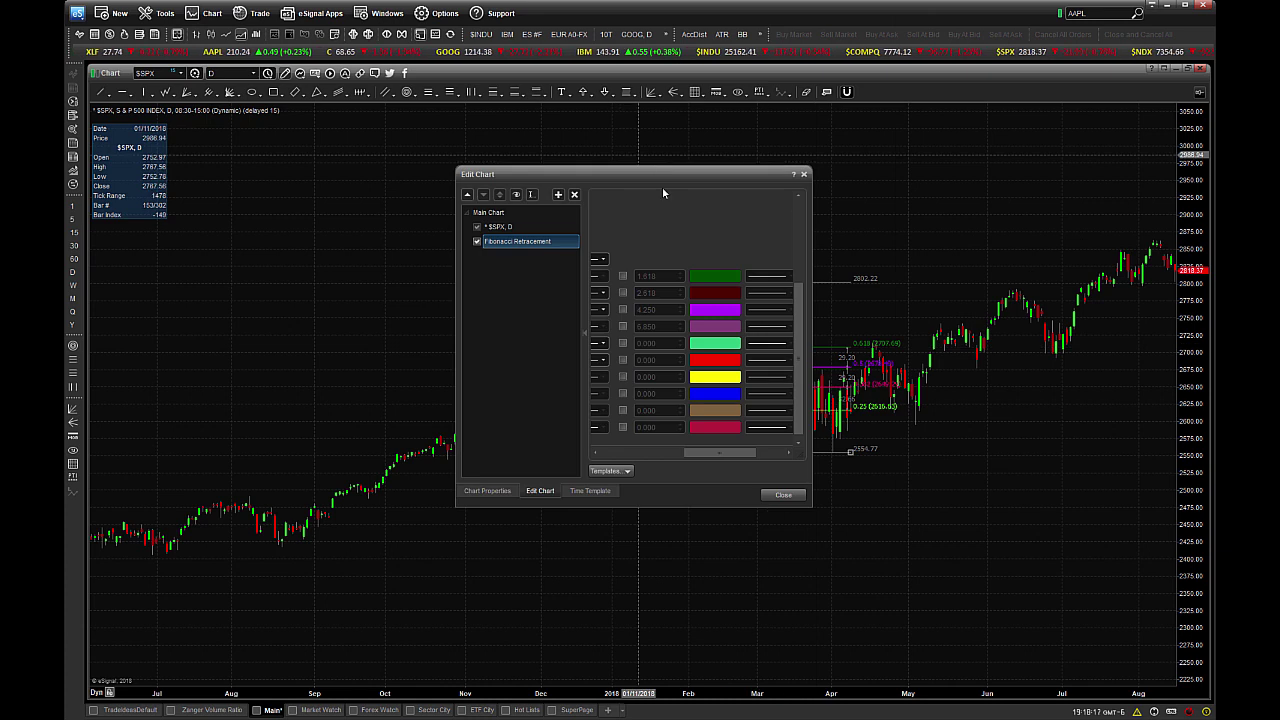
Move the Edit Chart dialog aside so the retracement on the chart is uncovered.
drag(645, 173, 537, 143)
drag(578, 426, 545, 422)
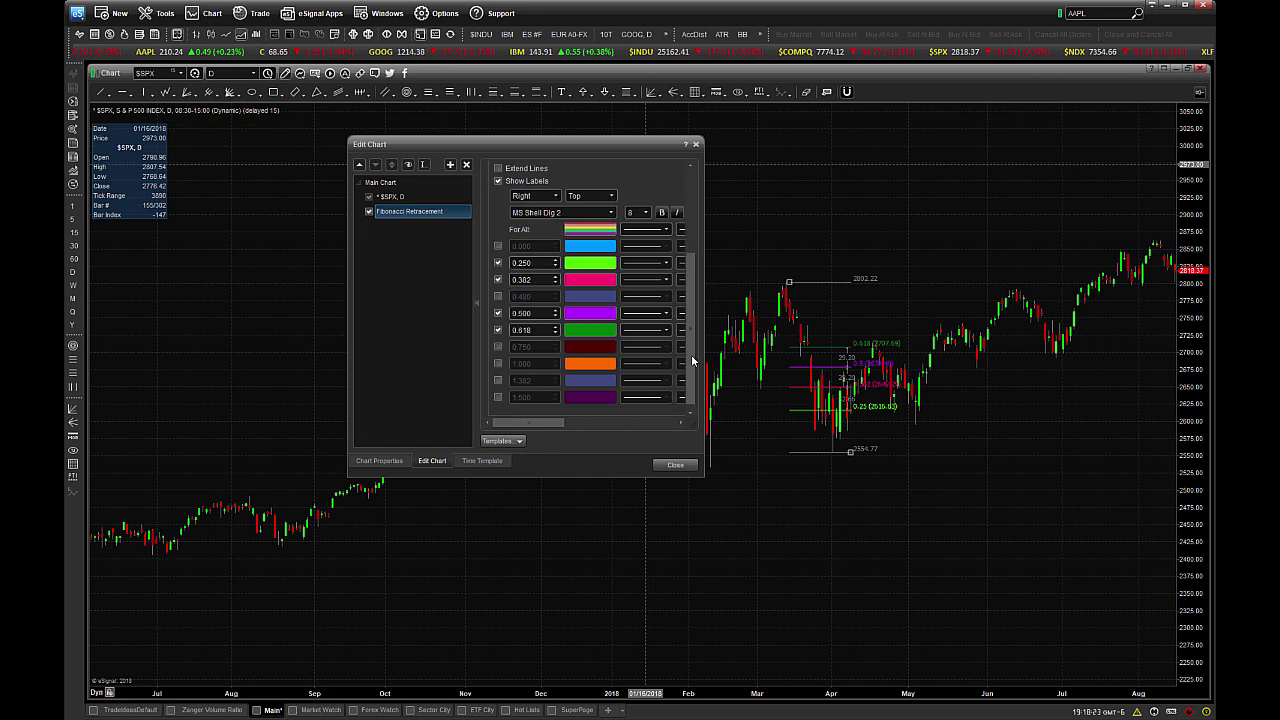
scroll(691, 354, up, 5)
scroll(698, 211, down, 5)
scroll(698, 211, up, 5)
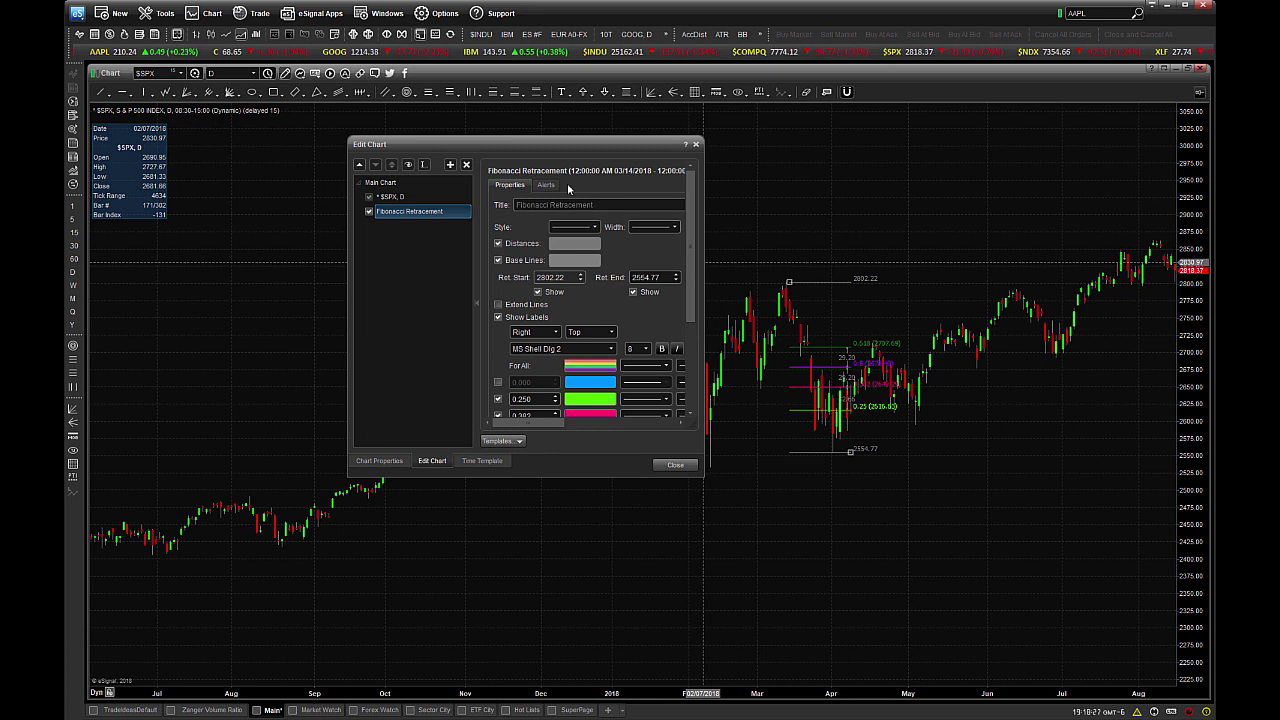
drag(511, 138, 418, 130)
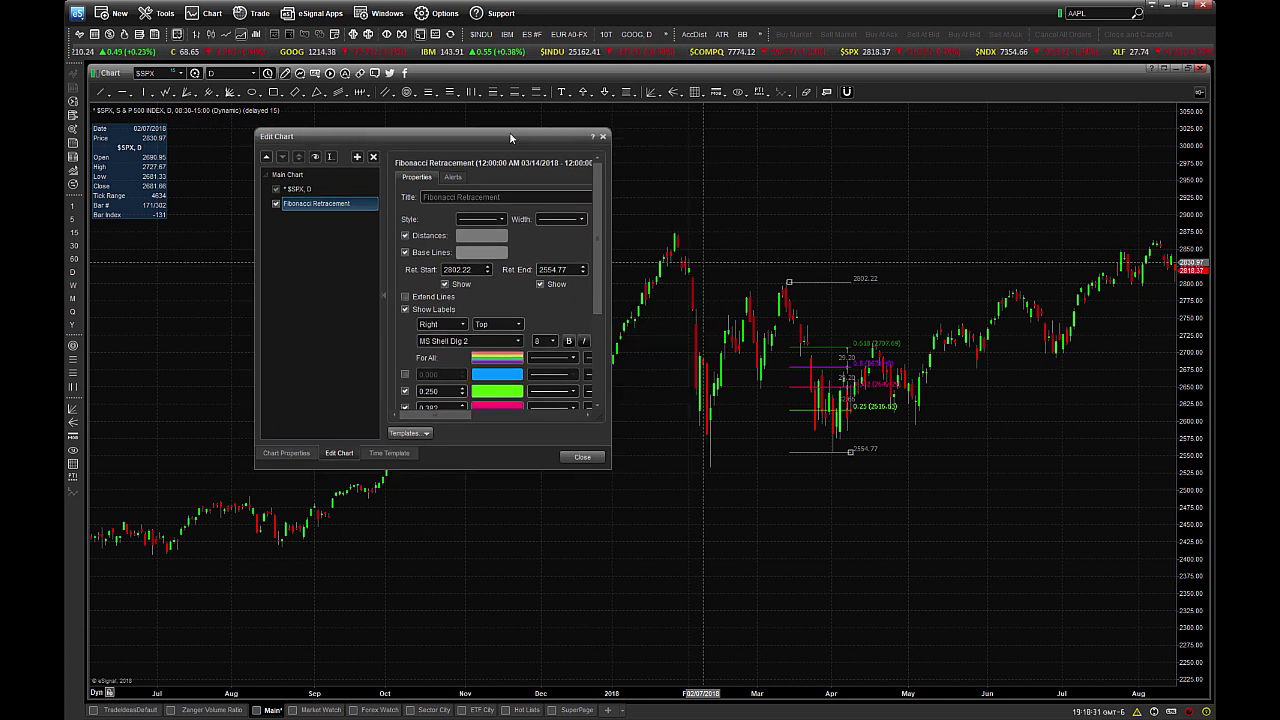
Hide distance labels and base lines, enable Extend Lines, and turn off the 0.250 level.
click(405, 236)
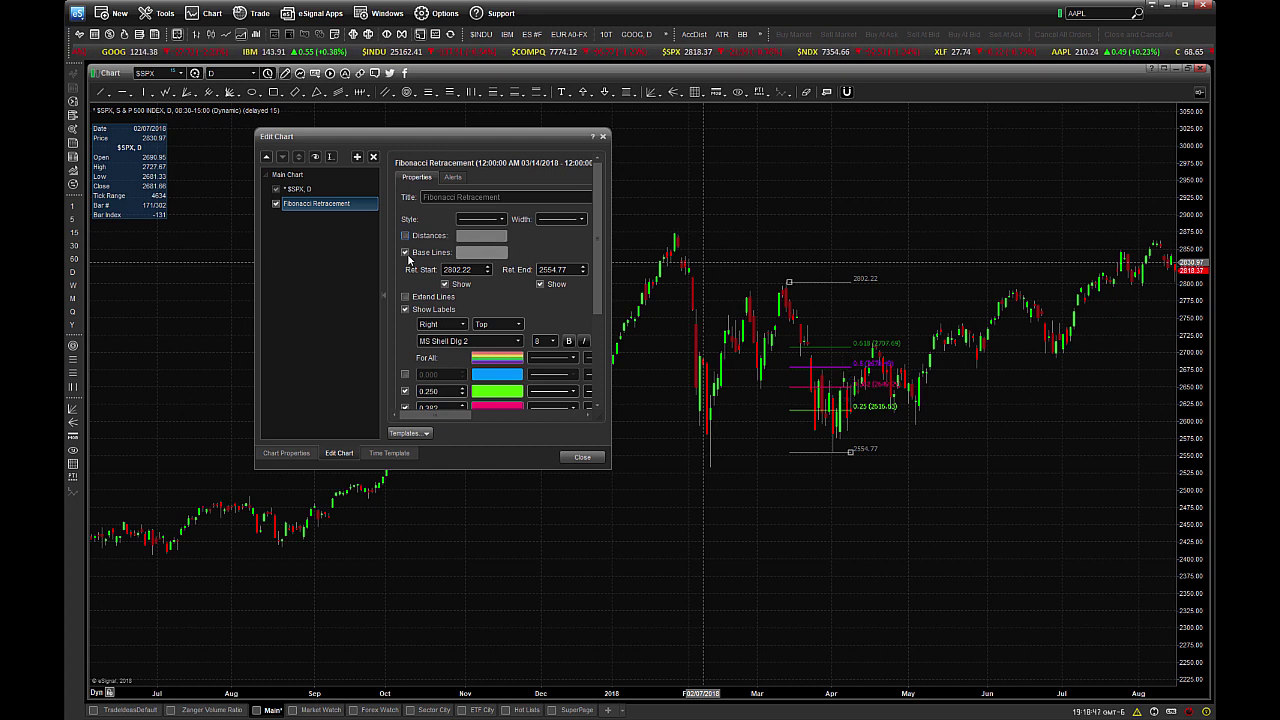
click(405, 252)
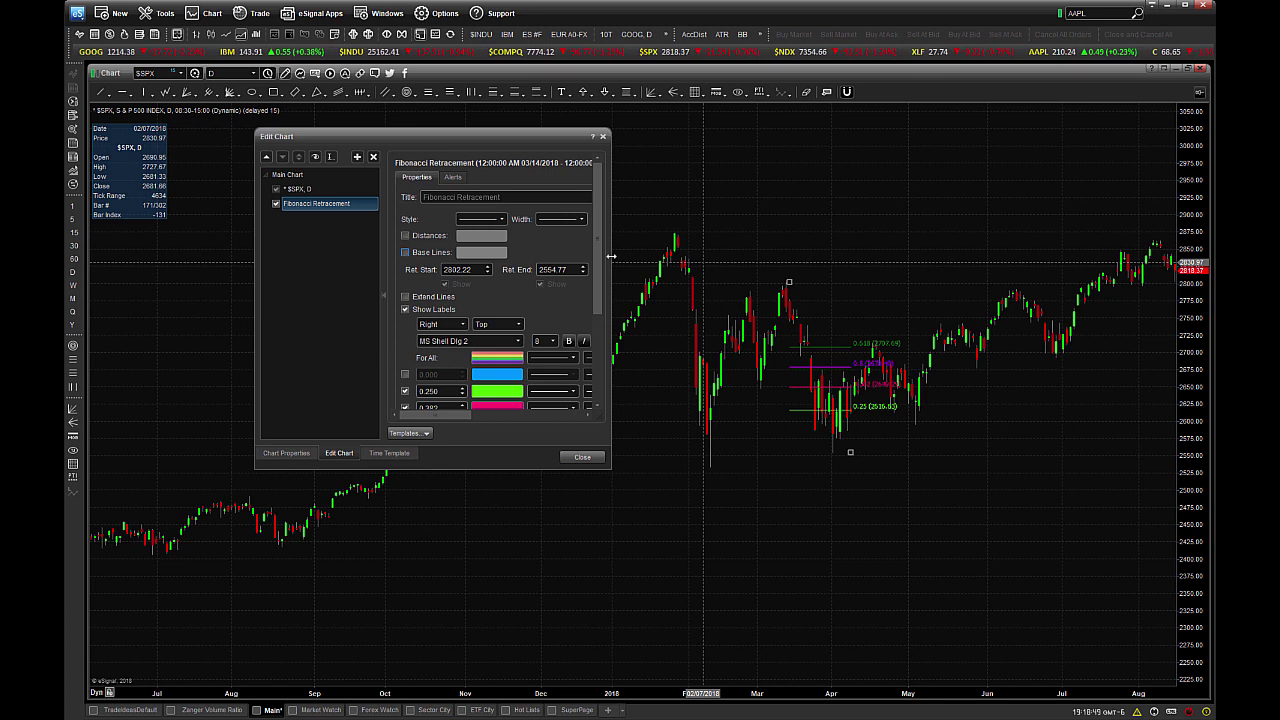
drag(598, 272, 598, 322)
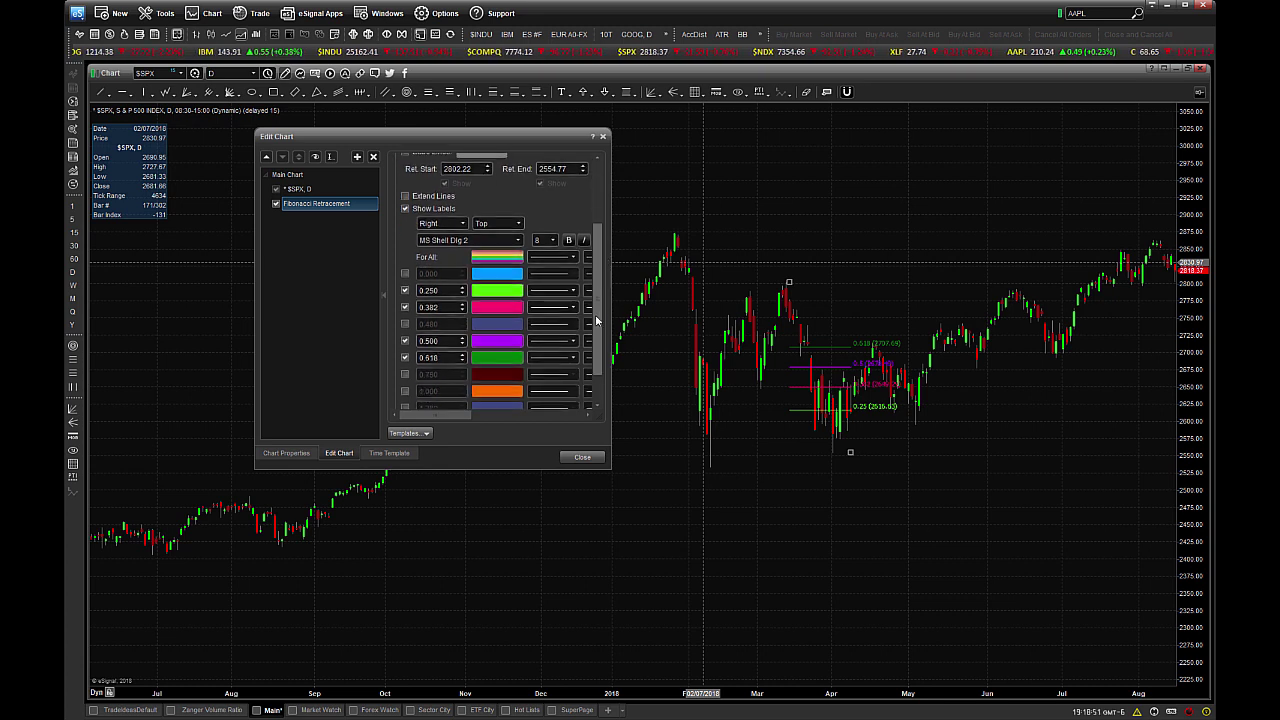
click(405, 195)
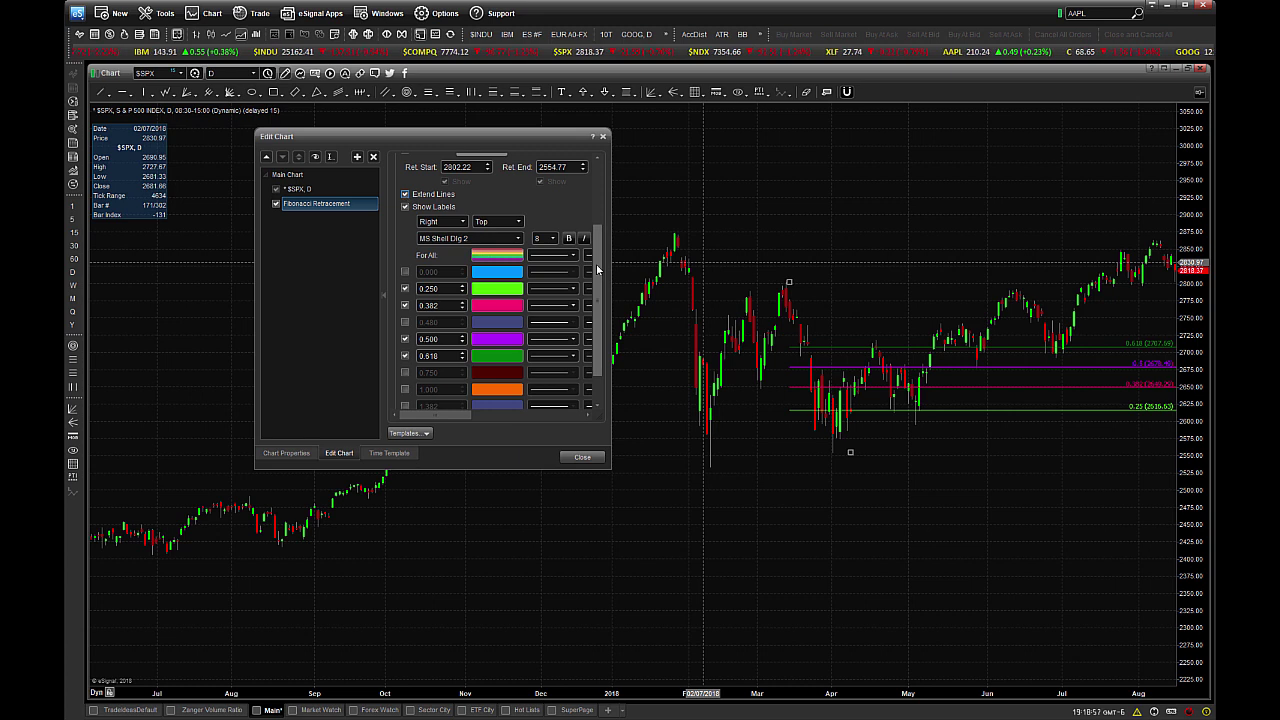
drag(597, 272, 594, 315)
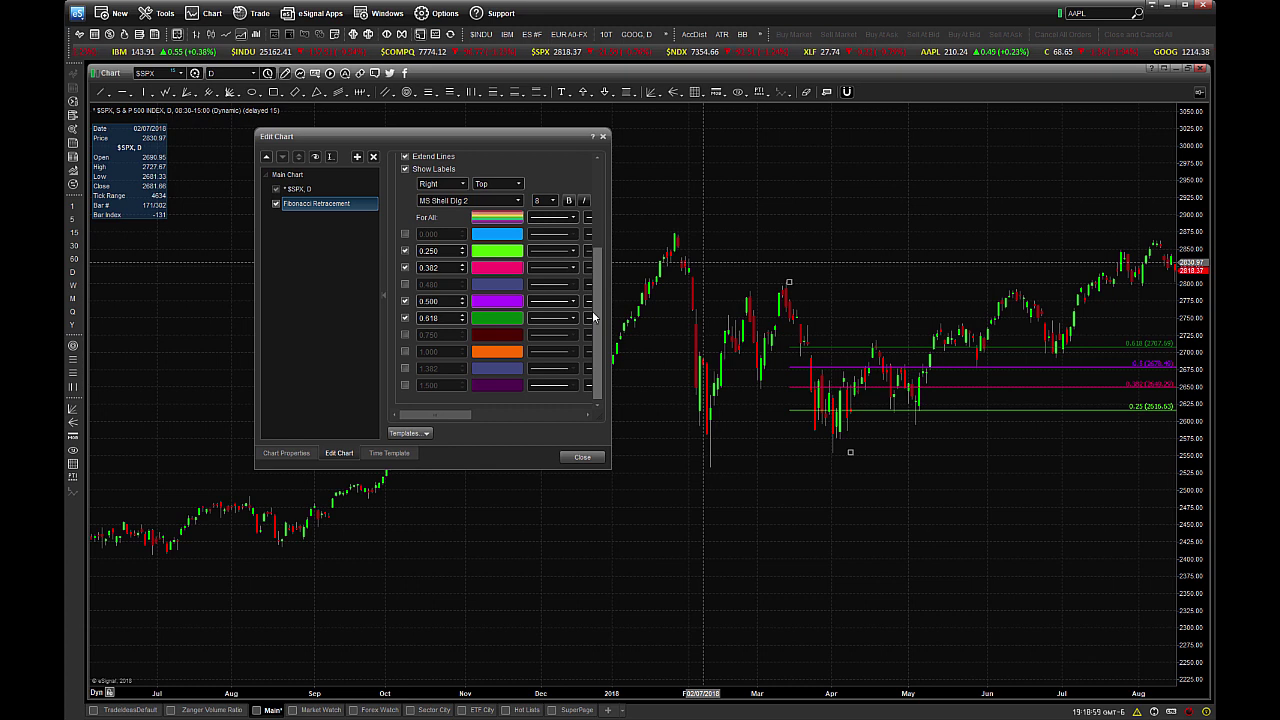
click(405, 251)
Turn off the 0.382, 0.500 and 0.618 retracement levels.
click(405, 268)
click(405, 301)
click(405, 318)
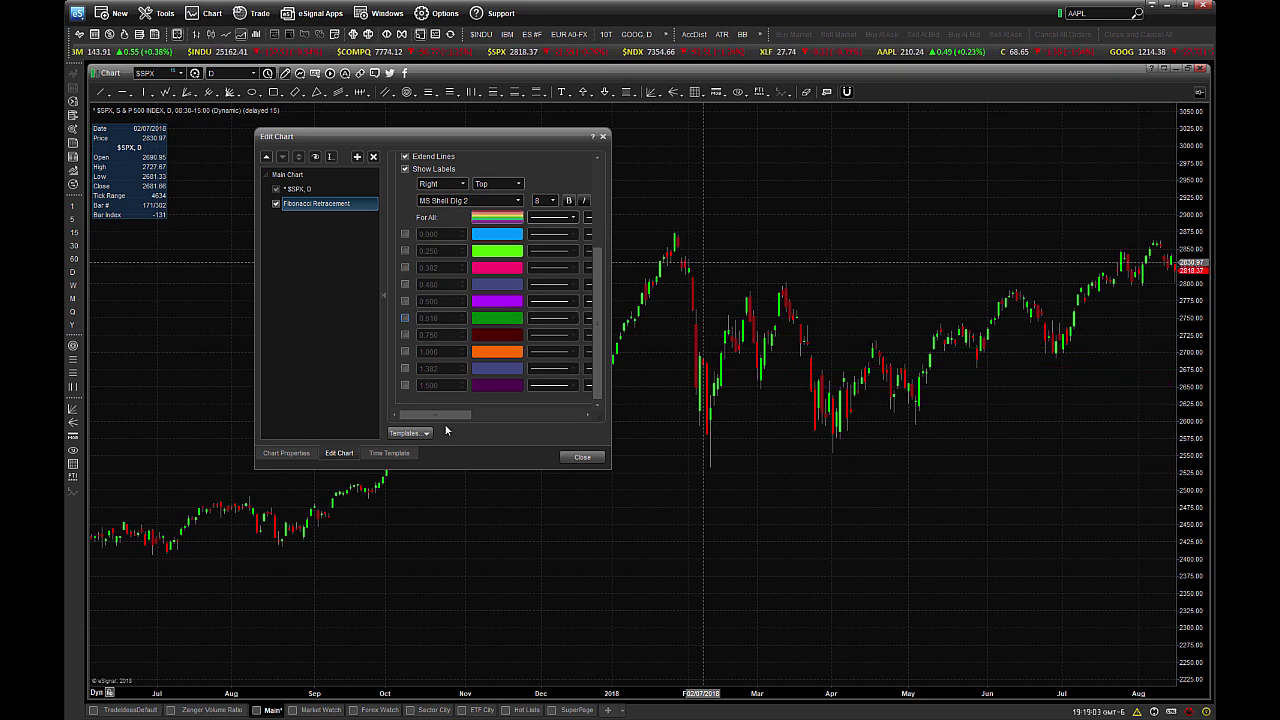
Change the 1.382 level to 1.272, and enable the 1.500 row as 1.618.
click(405, 368)
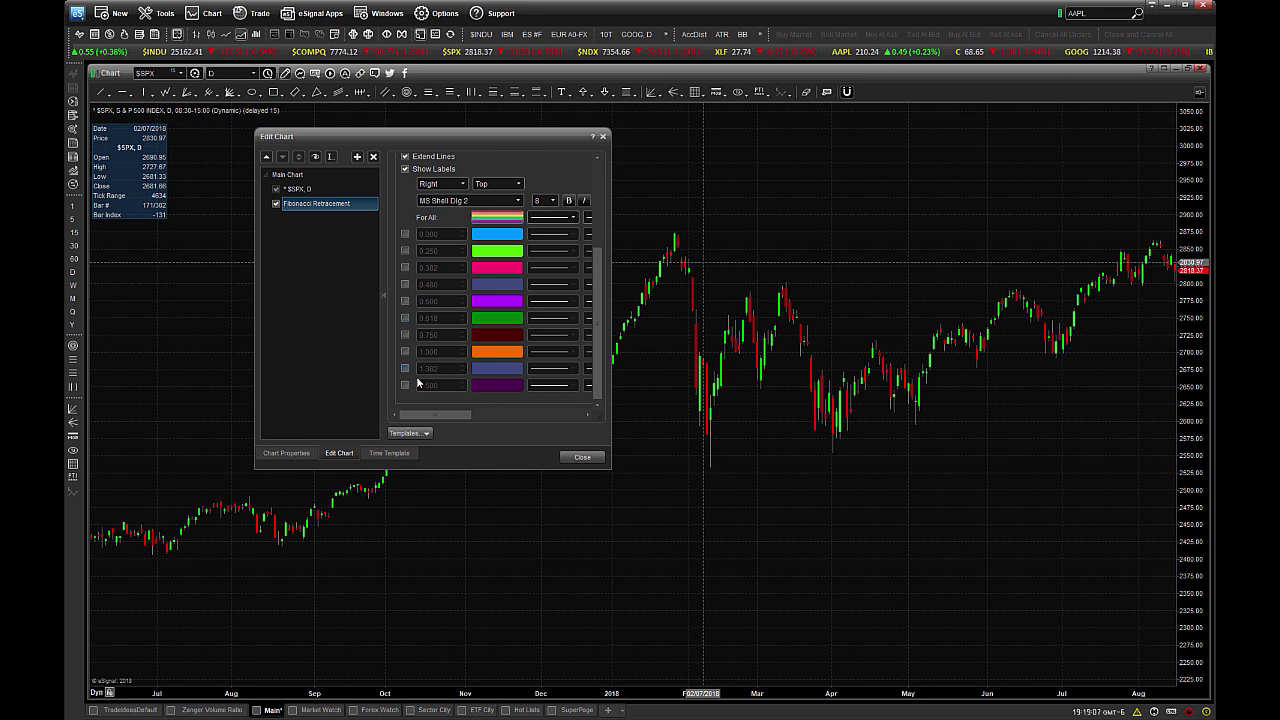
key(BackSpace)
key(BackSpace)
key(BackSpace)
text(272)
click(401, 393)
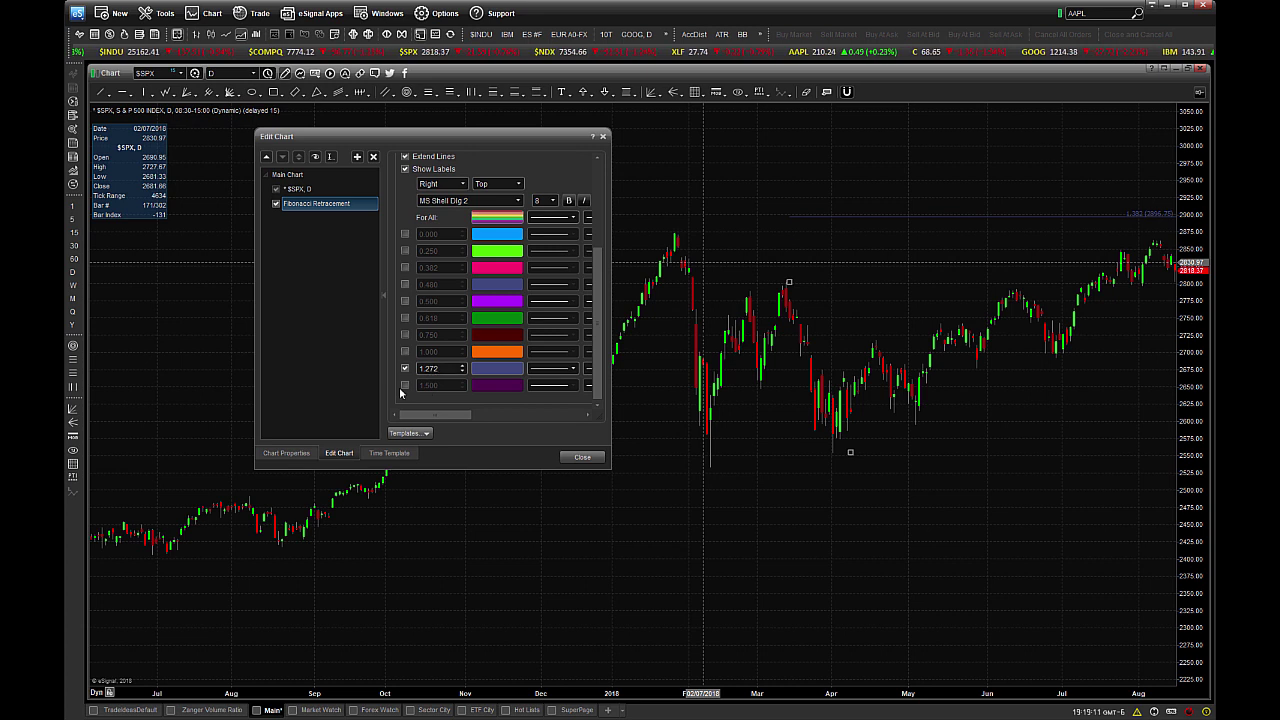
click(405, 385)
double_click(432, 385)
text(1.618)
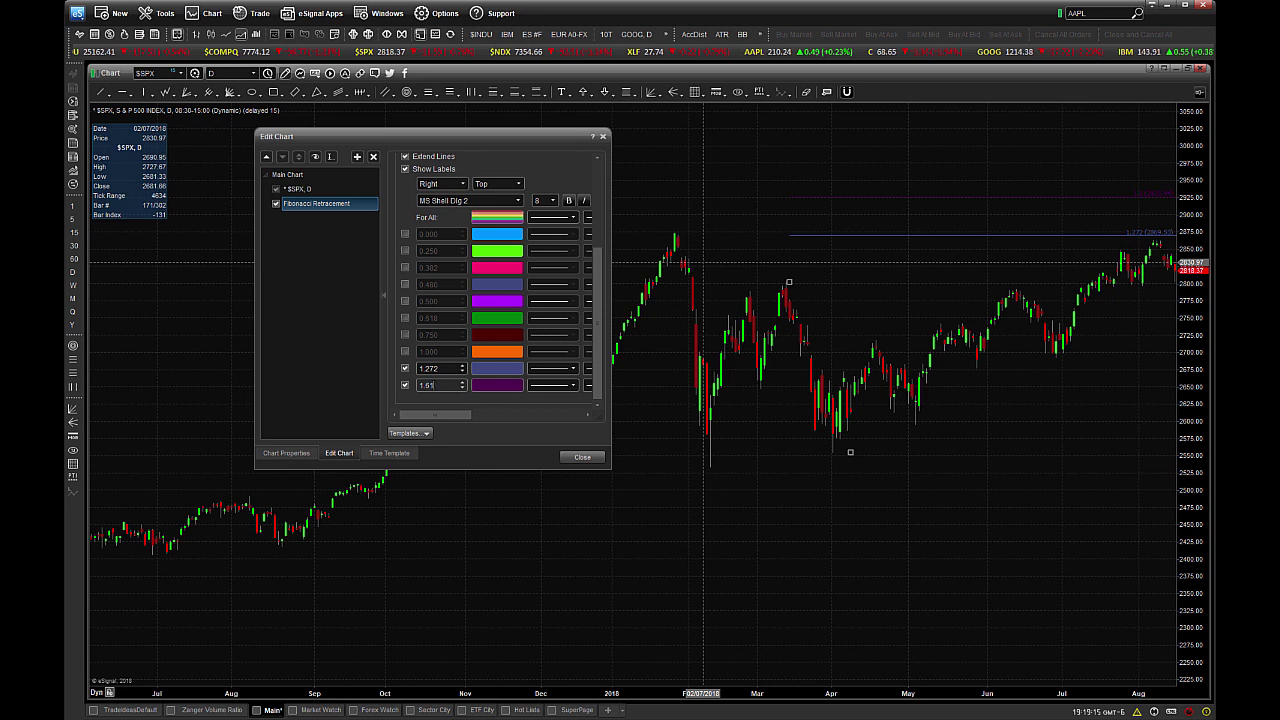
click(493, 409)
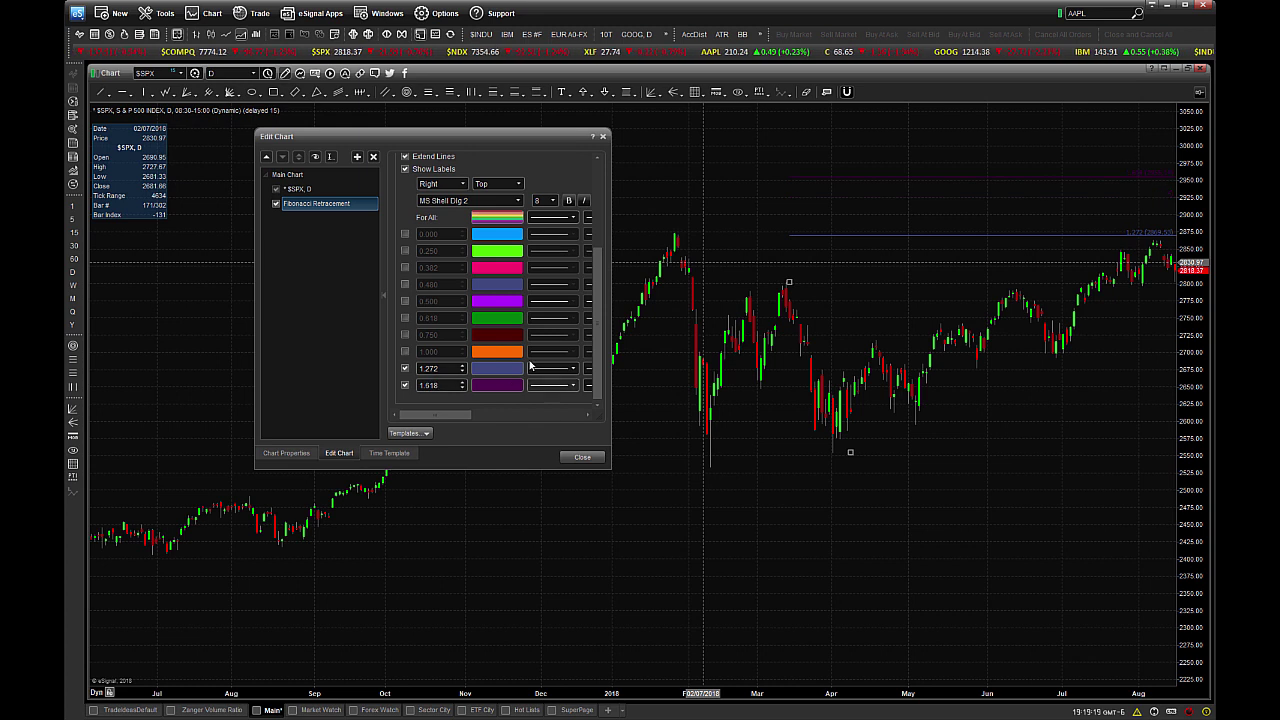
Give the 1.272 level a dark blue line colour (R18 G65 B127).
click(515, 374)
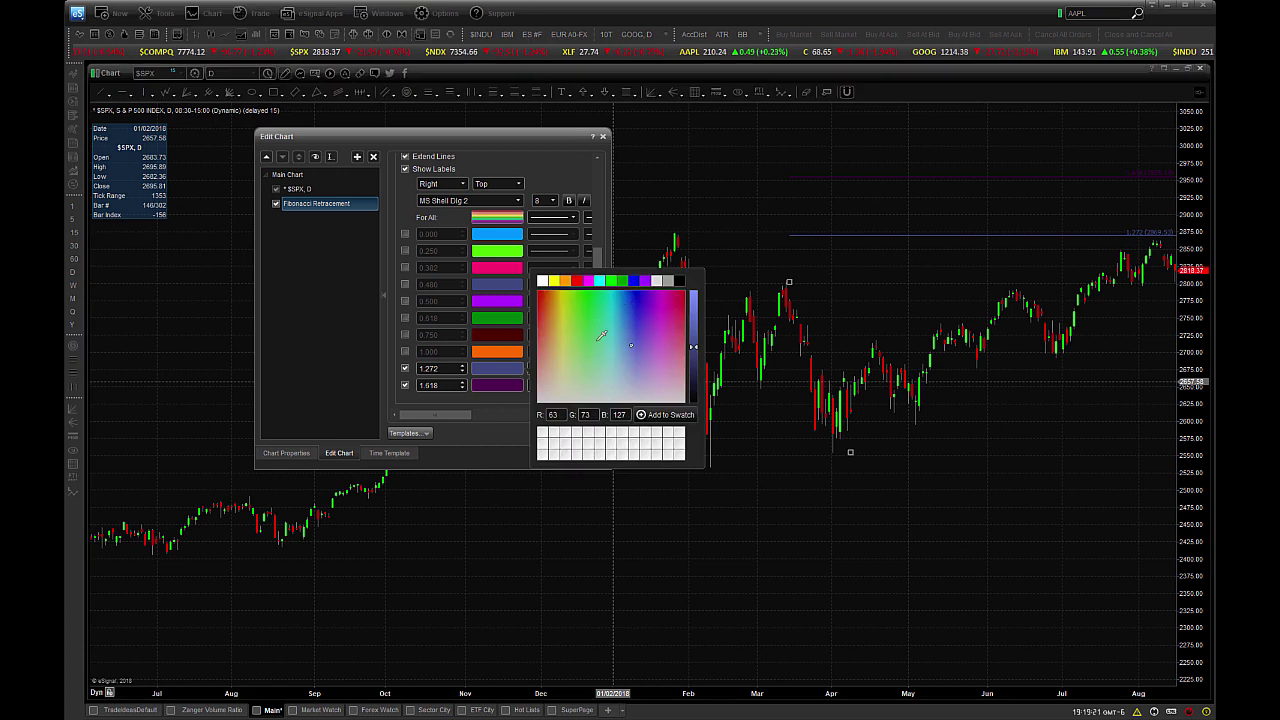
click(624, 305)
click(497, 439)
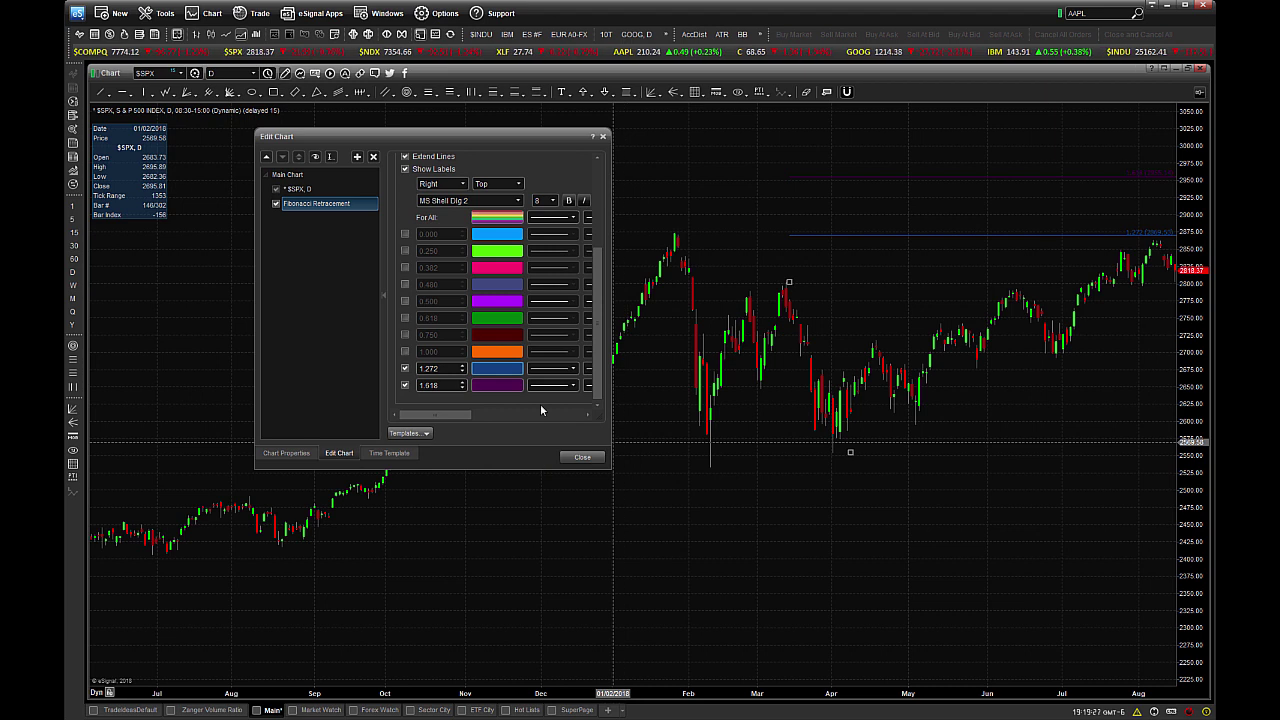
drag(481, 131, 456, 126)
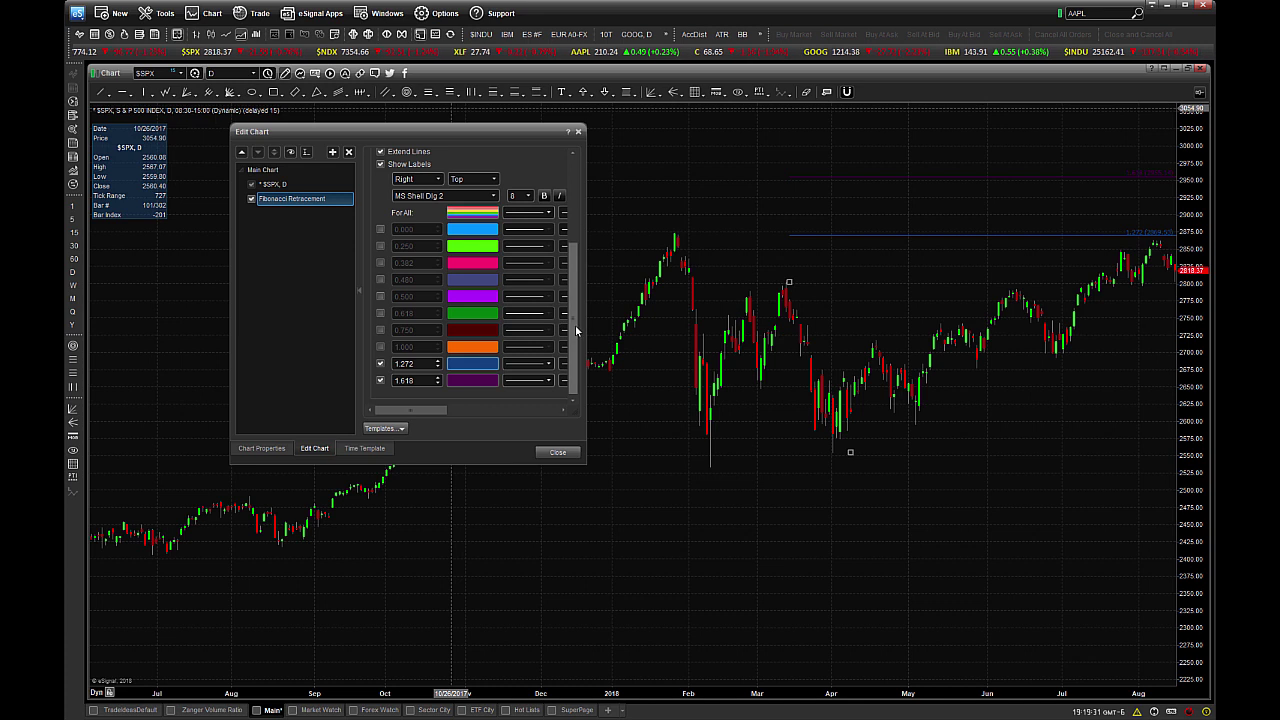
scroll(565, 305, up, 3)
scroll(564, 313, down, 3)
scroll(564, 313, up, 3)
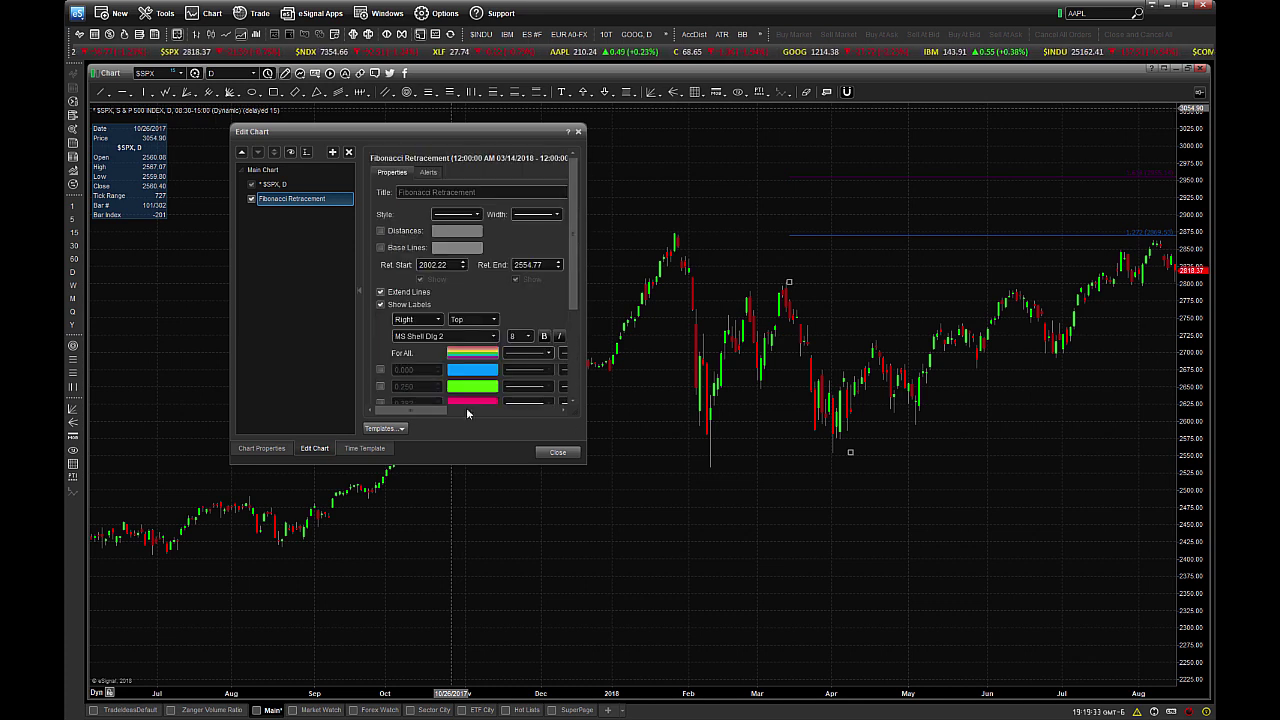
Save the Fibonacci retracement settings as the default template and close the Edit Chart dialog.
click(400, 429)
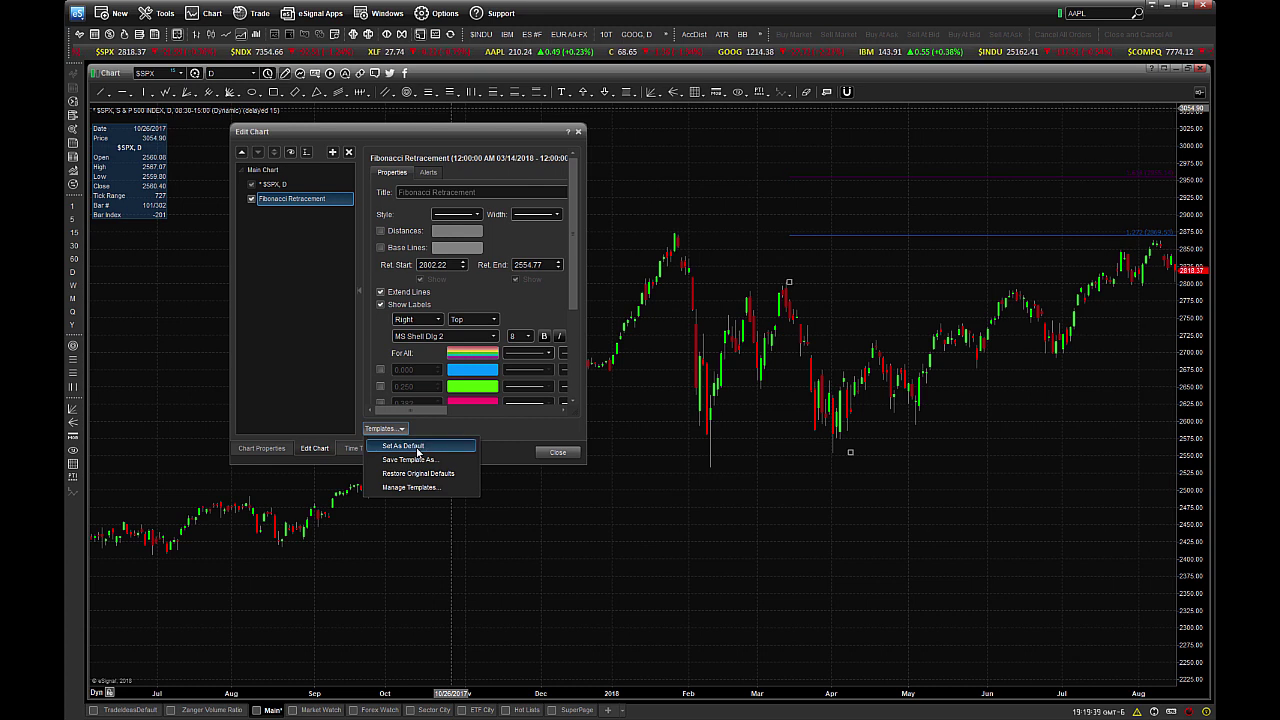
click(417, 448)
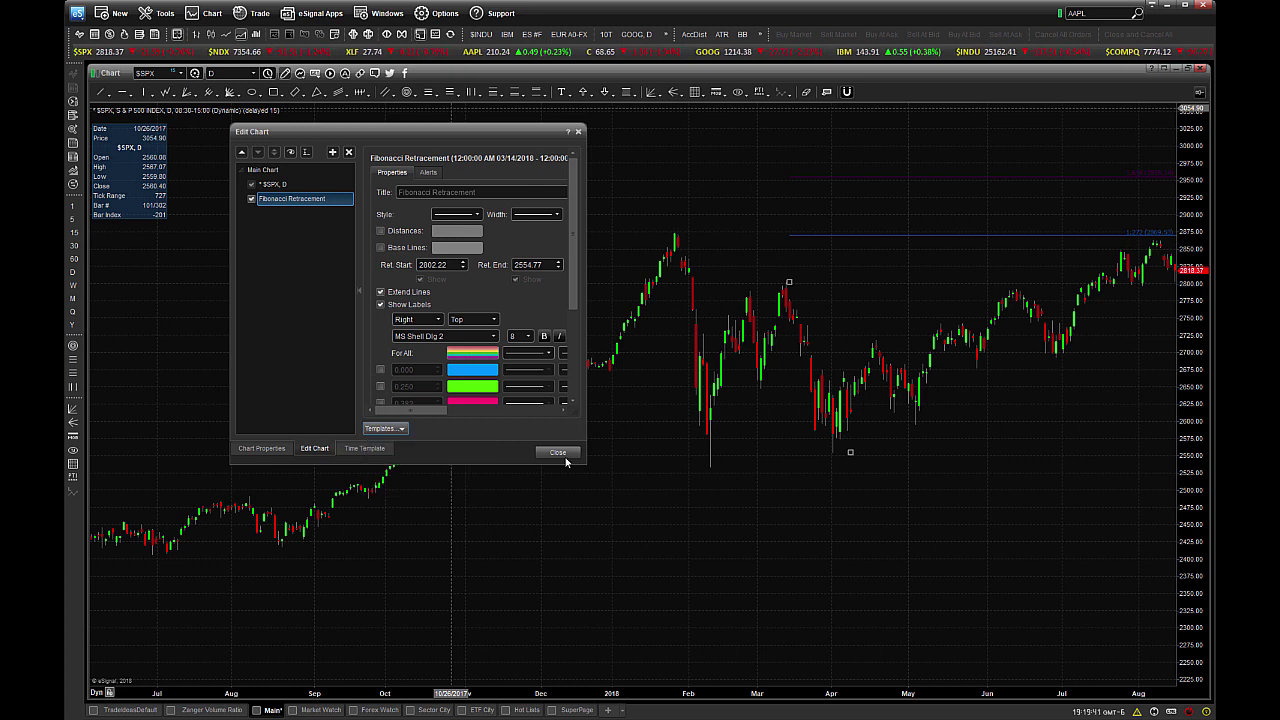
click(560, 452)
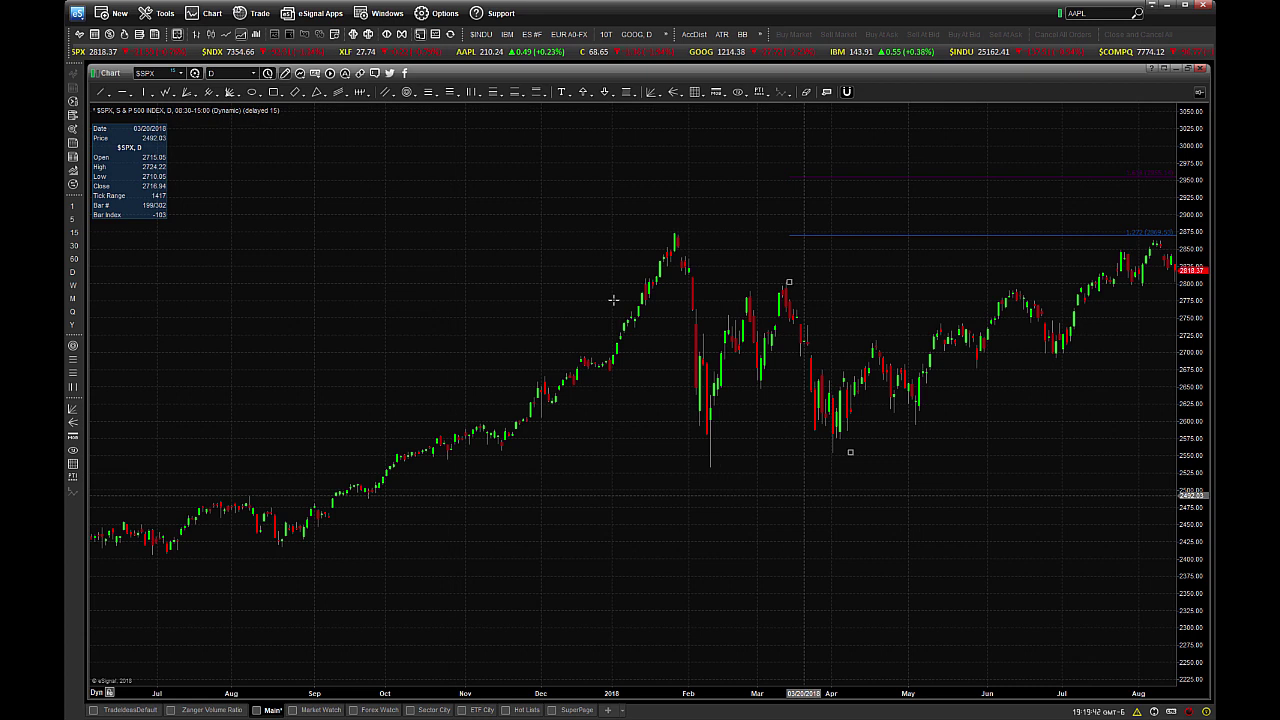
click(428, 91)
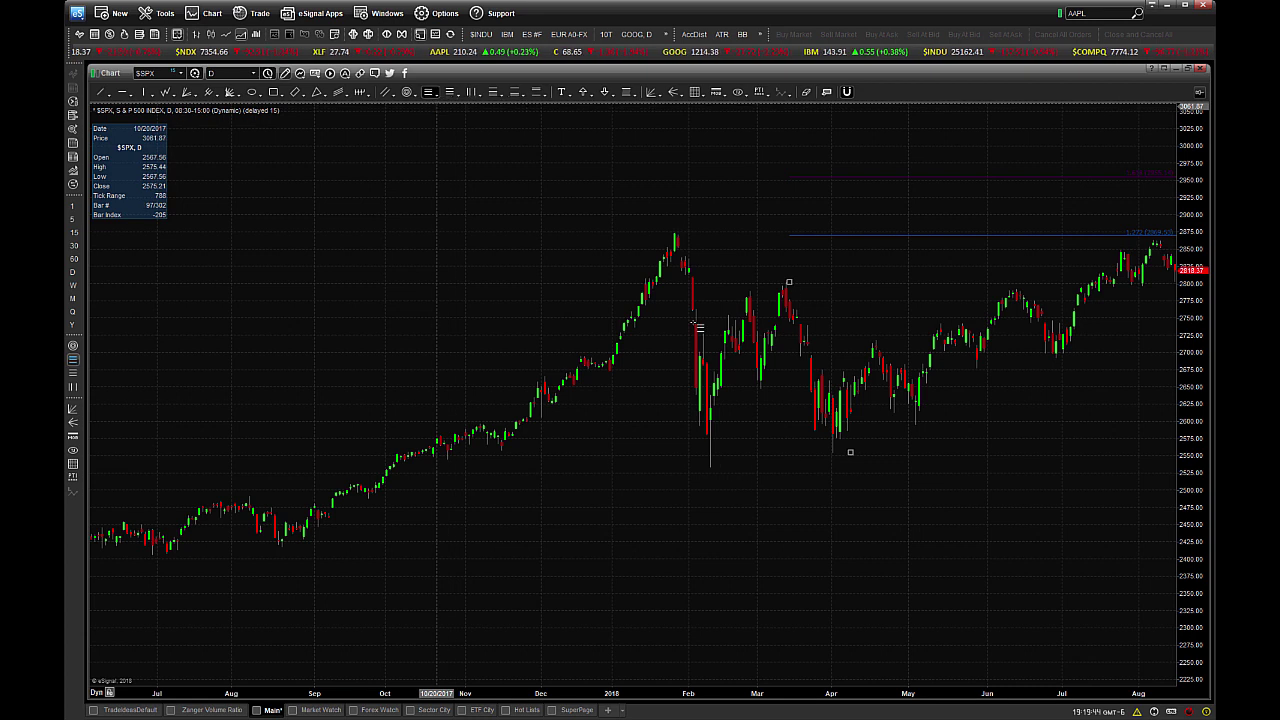
Finish placing the pending Fibonacci extension anchored at the February low.
click(678, 240)
click(720, 466)
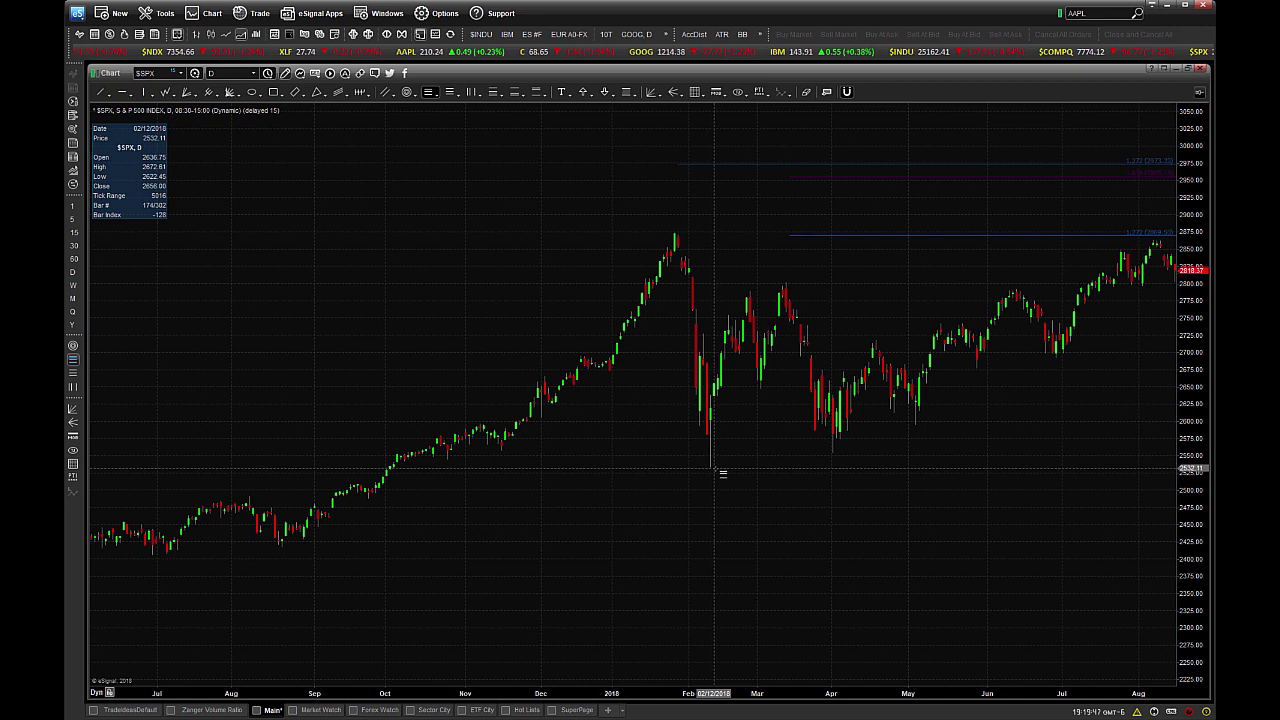
drag(1198, 180, 1197, 402)
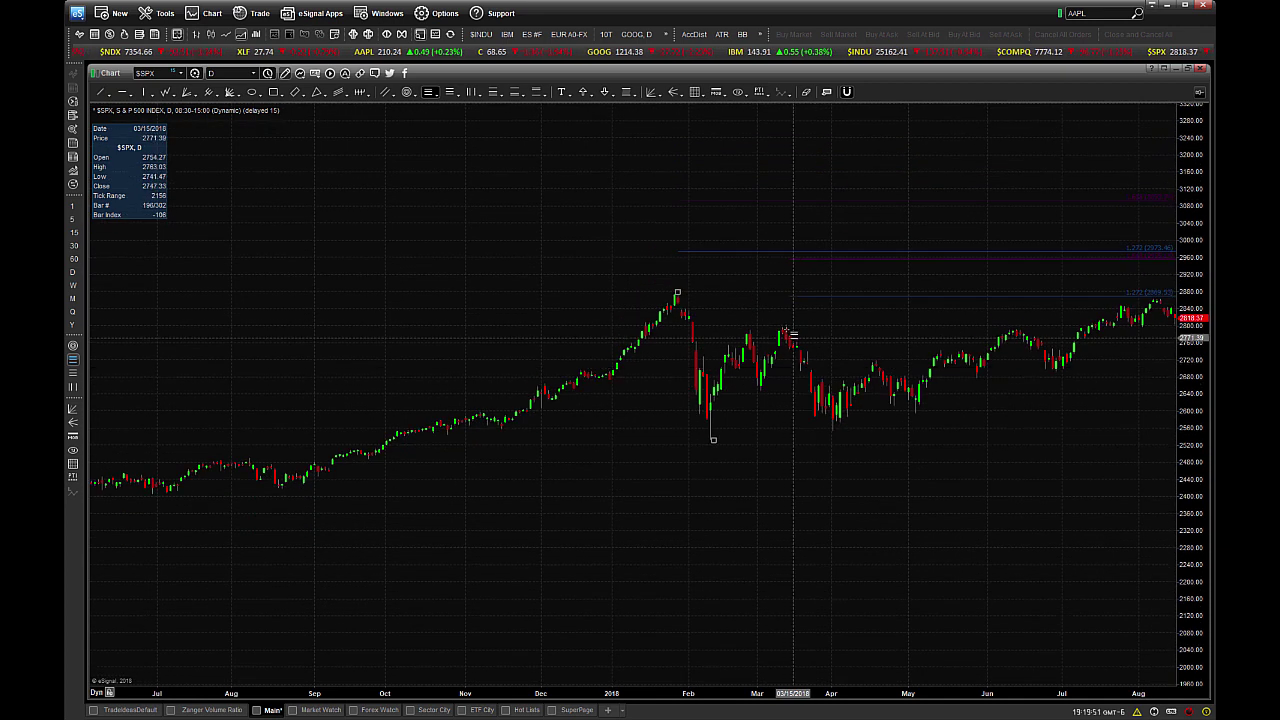
click(766, 503)
drag(838, 307, 838, 310)
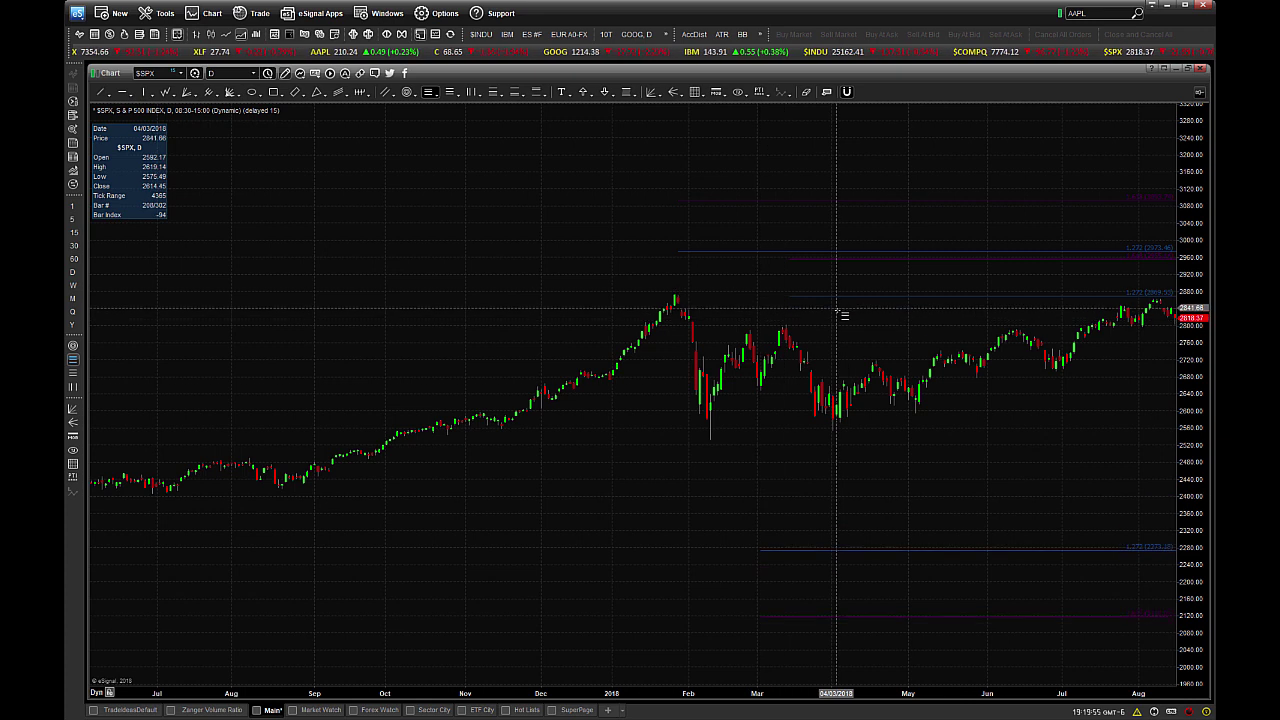
Remove all three Fibonacci drawings from the $SPX chart.
right_click(848, 551)
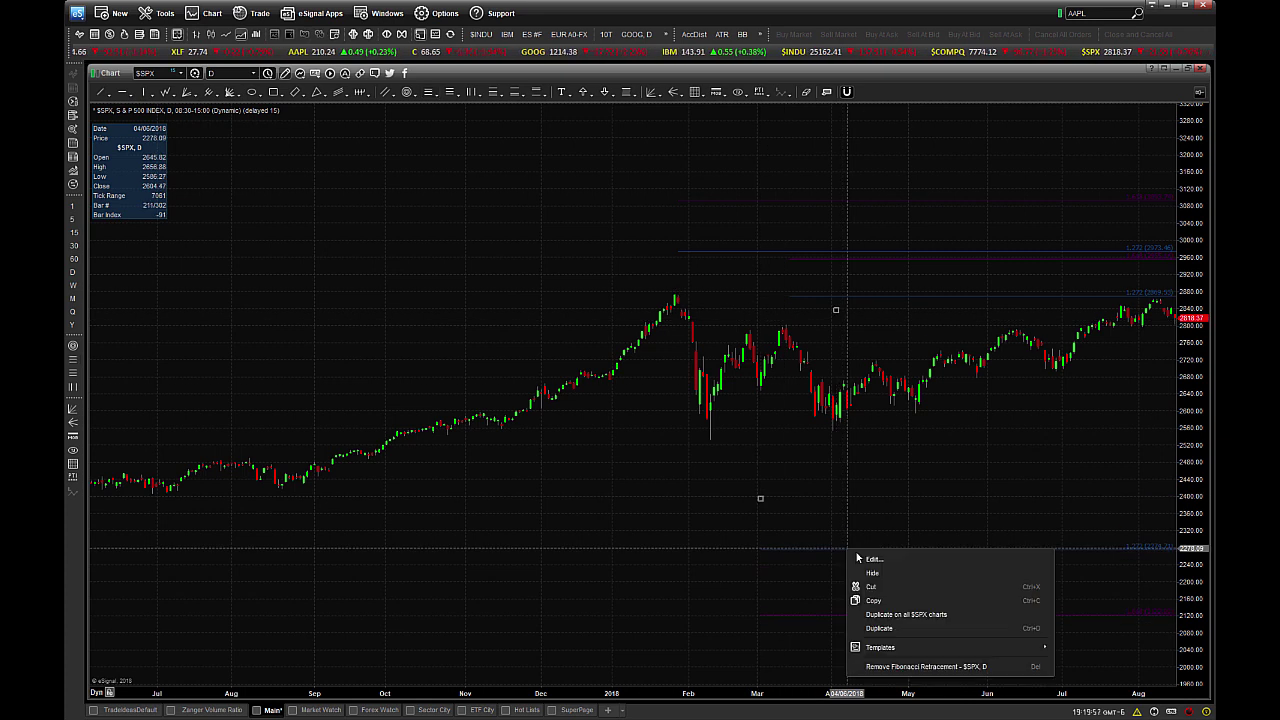
click(888, 666)
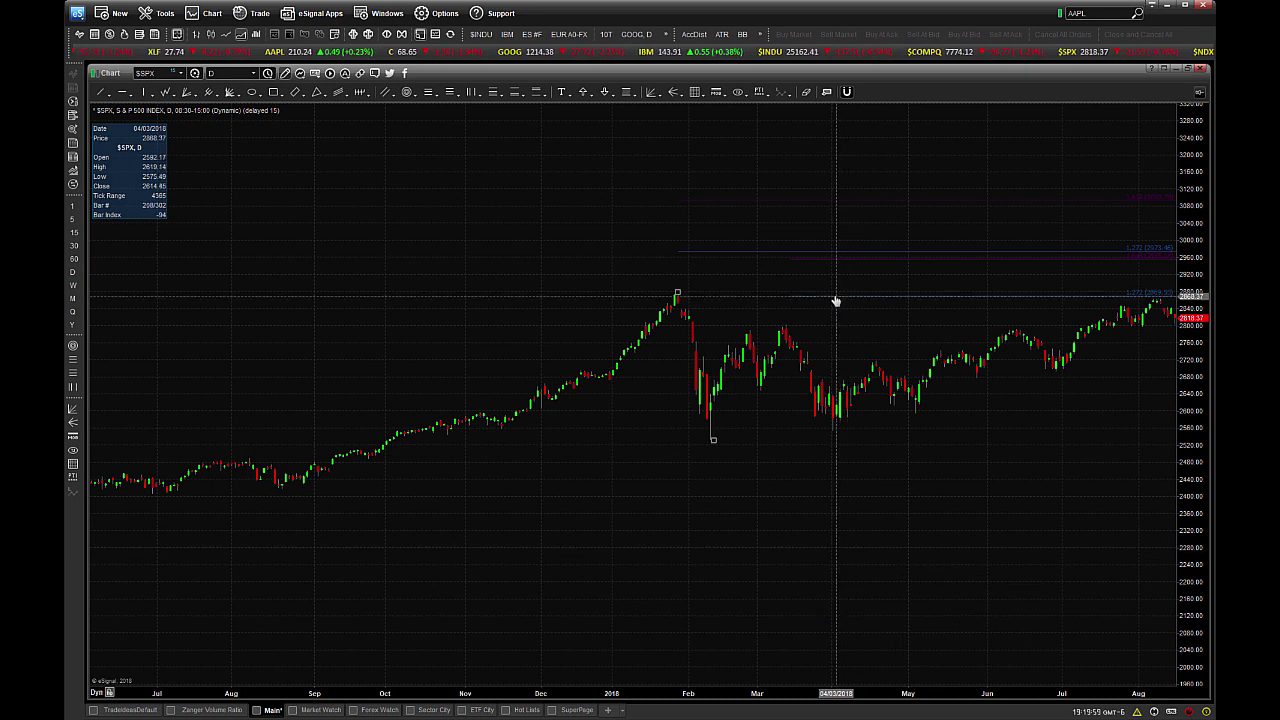
right_click(835, 301)
click(890, 416)
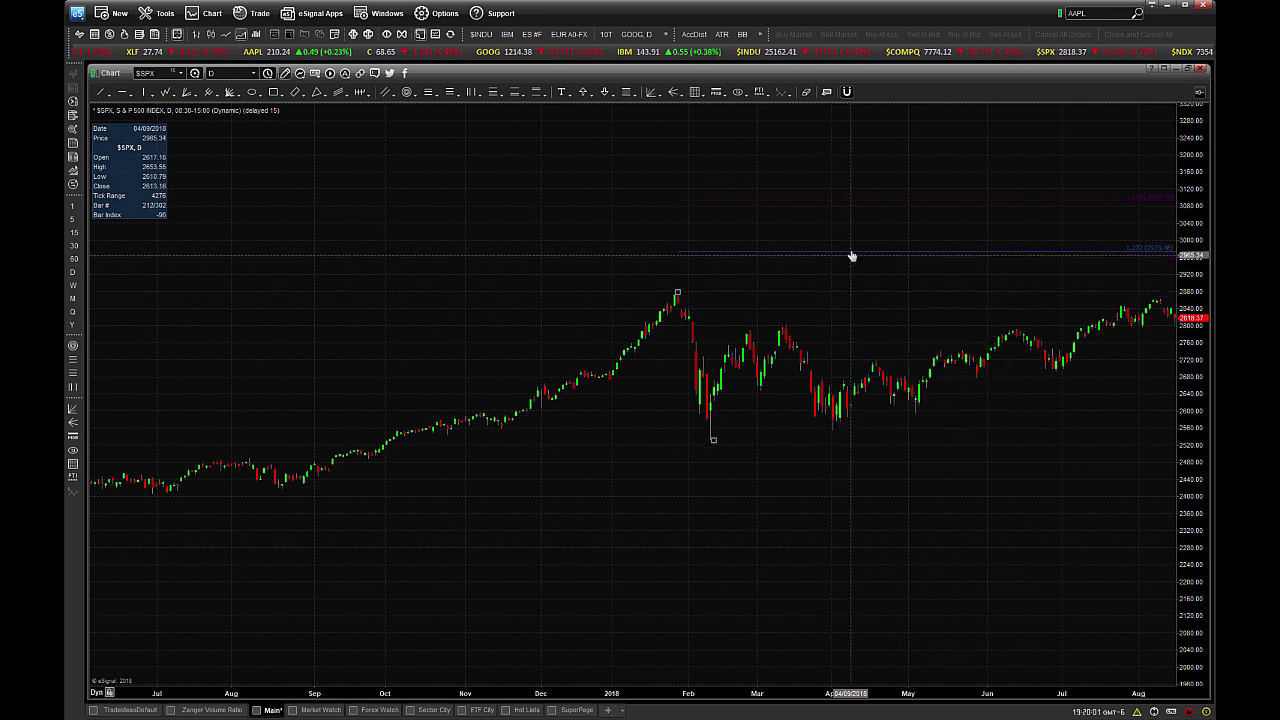
right_click(851, 256)
click(945, 368)
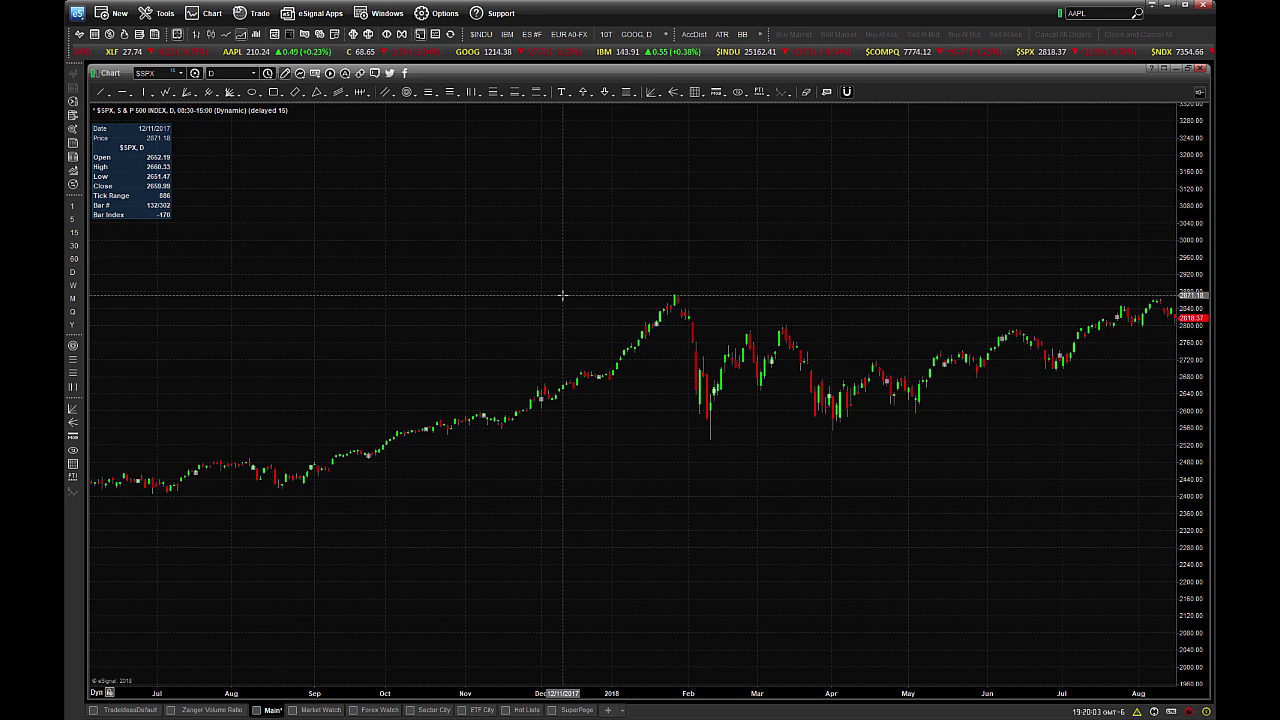
Draw a Fibonacci extension anchored at the 05/15 high and the 05/31 low.
drag(1195, 395, 1182, 235)
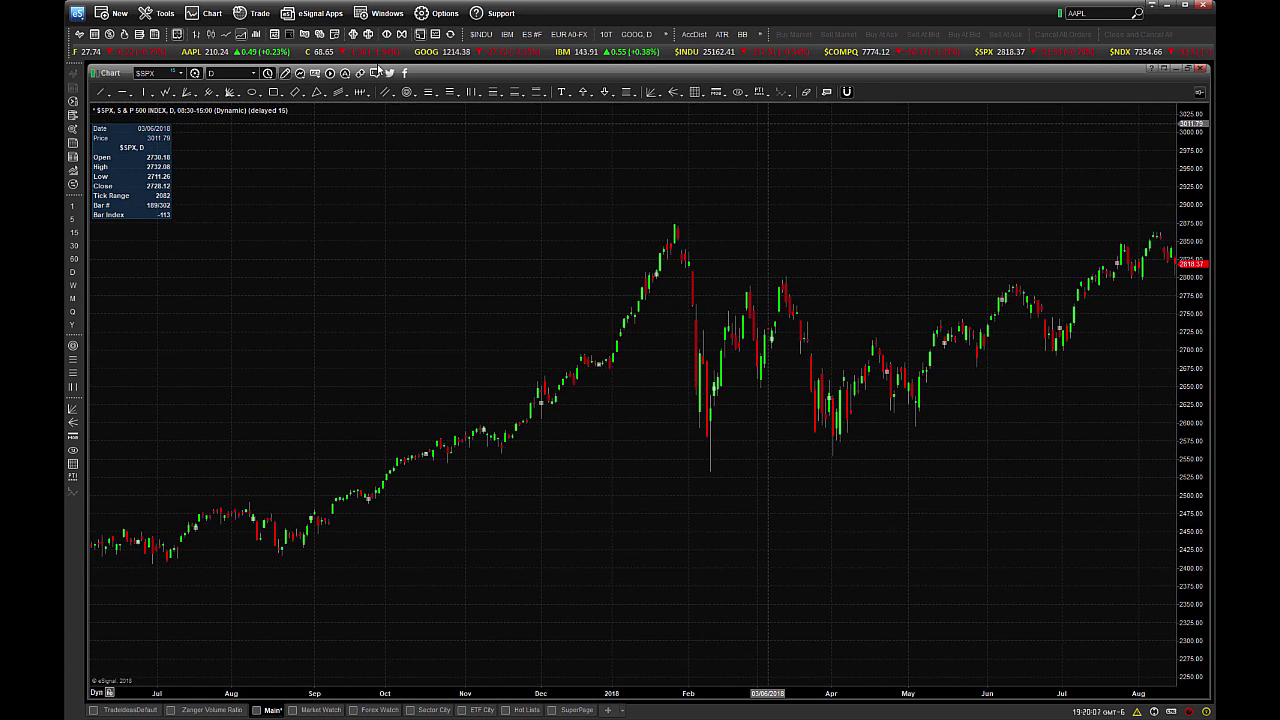
click(453, 92)
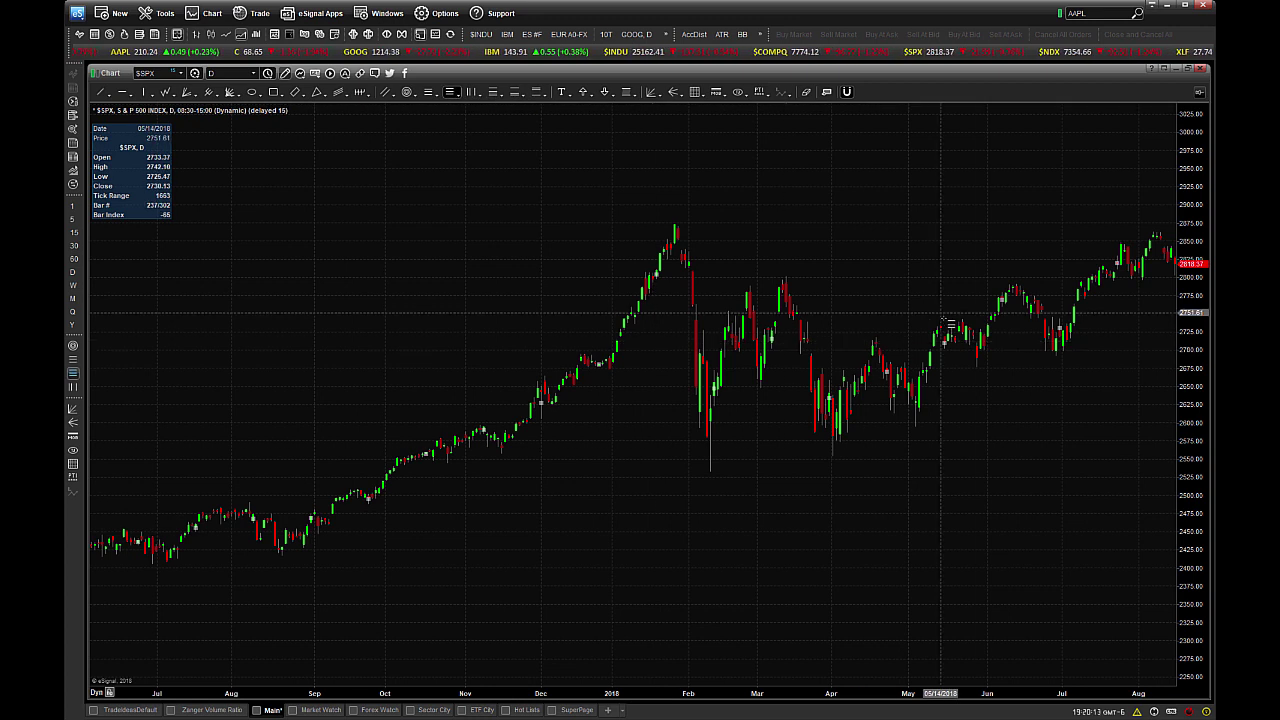
click(948, 322)
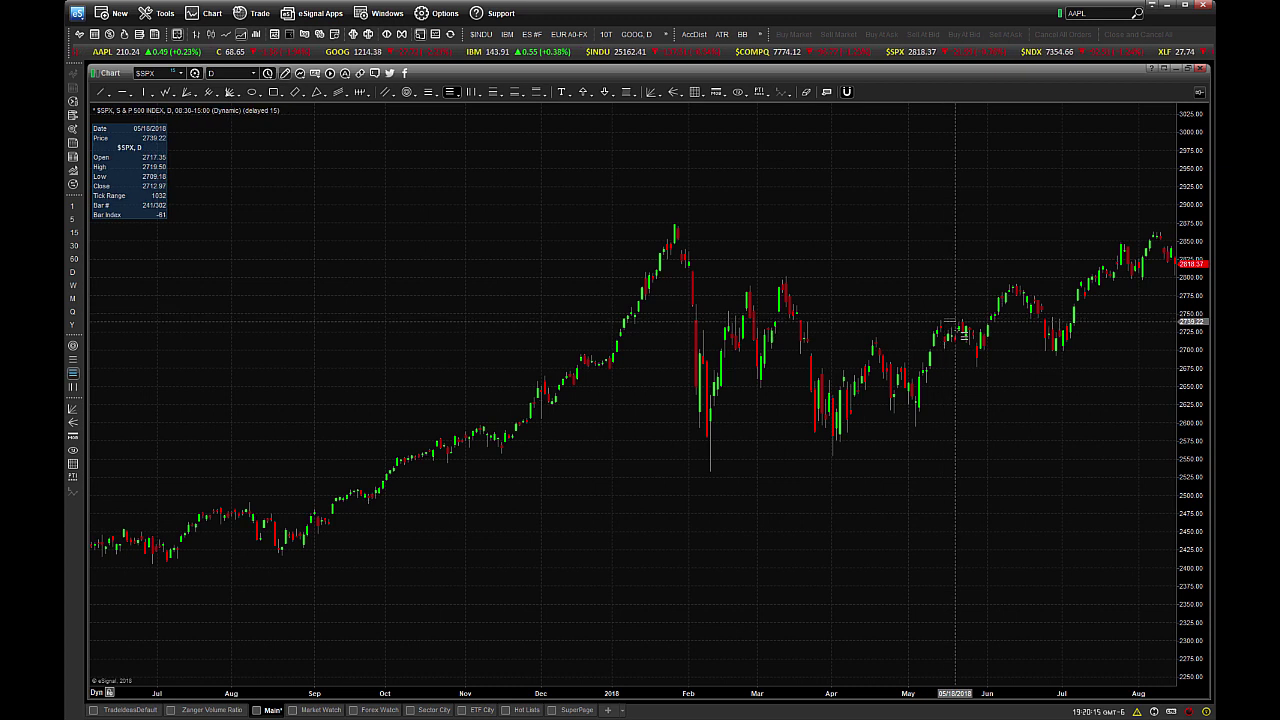
click(990, 370)
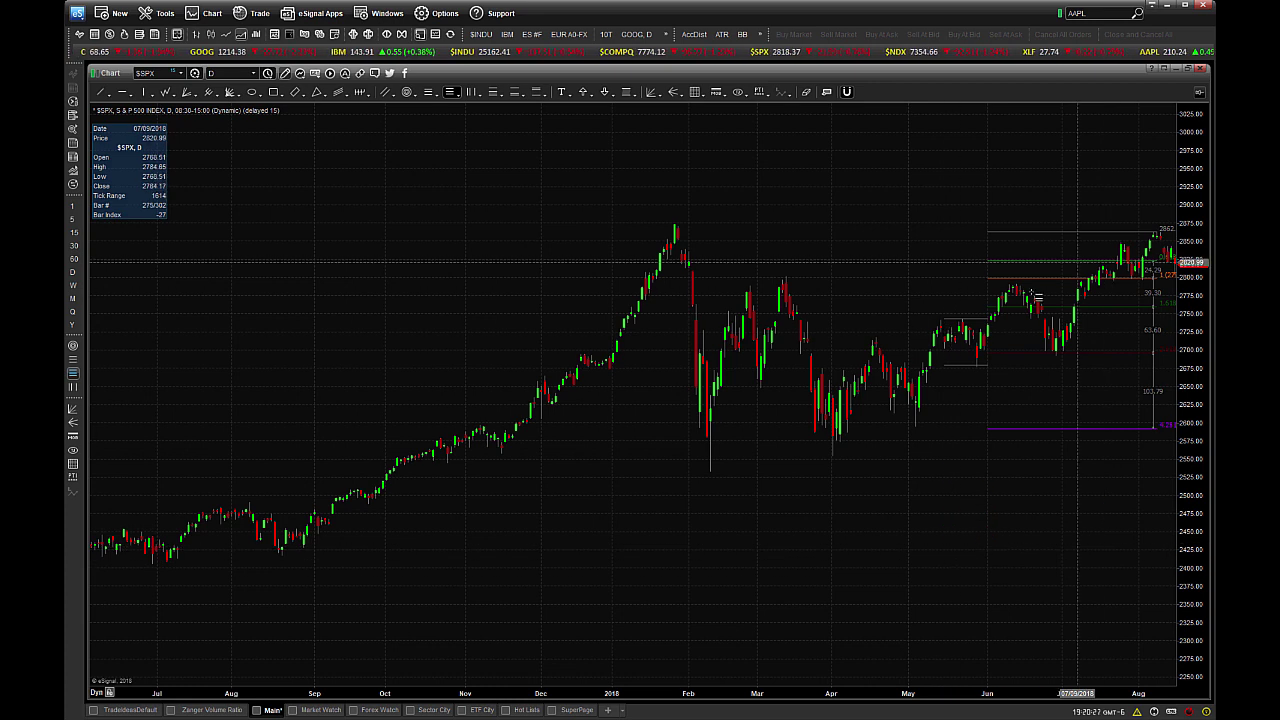
In the extension's properties, hide distances and base lines and enable Extend Lines.
right_click(1028, 234)
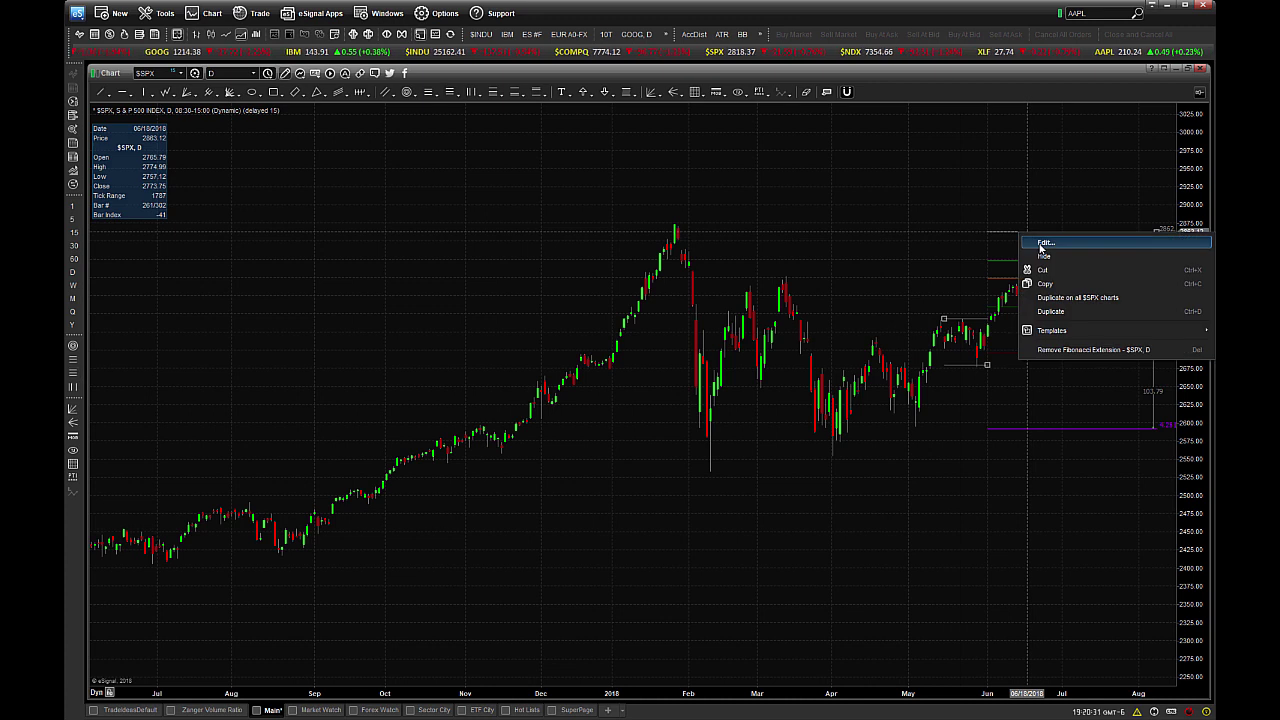
click(1044, 243)
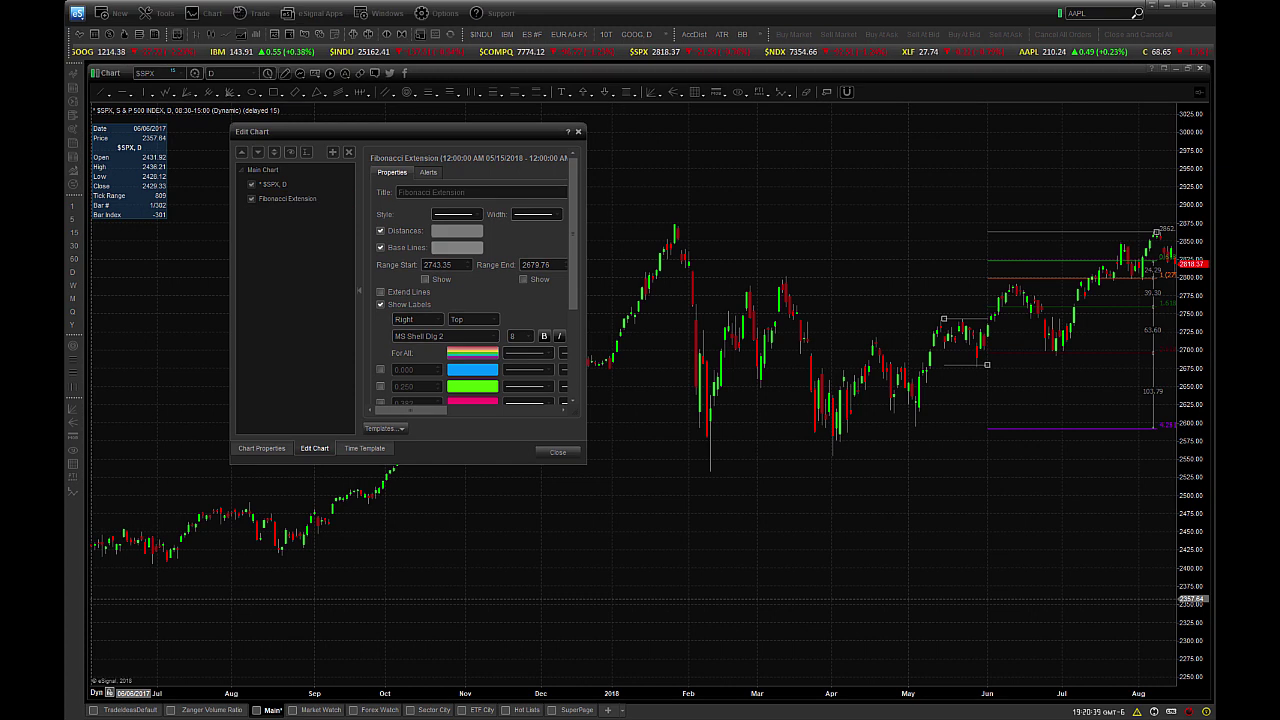
click(380, 231)
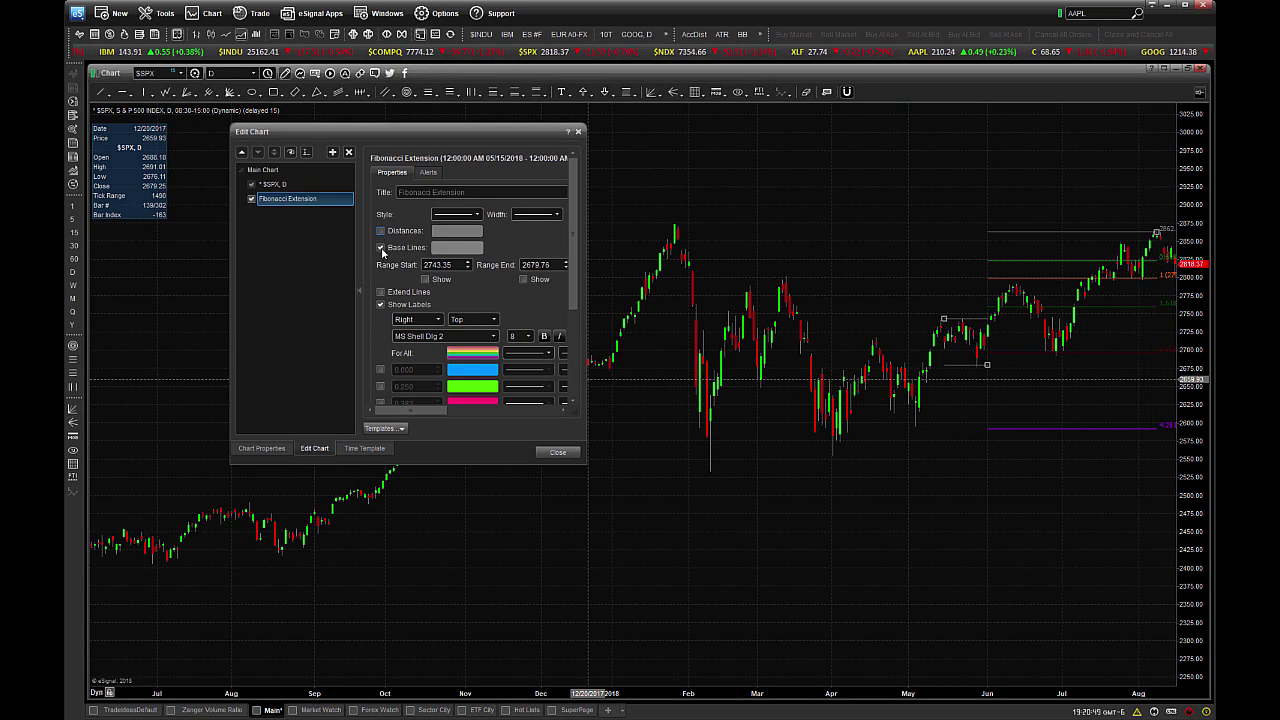
click(380, 247)
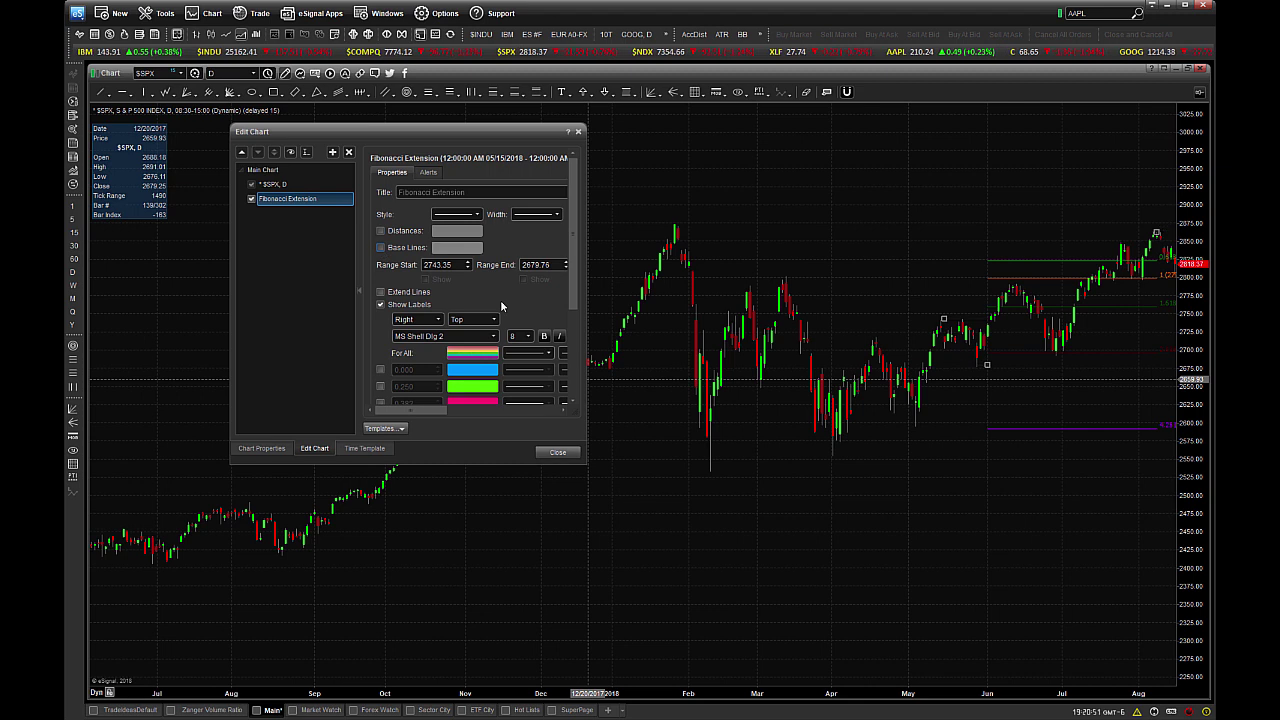
click(380, 291)
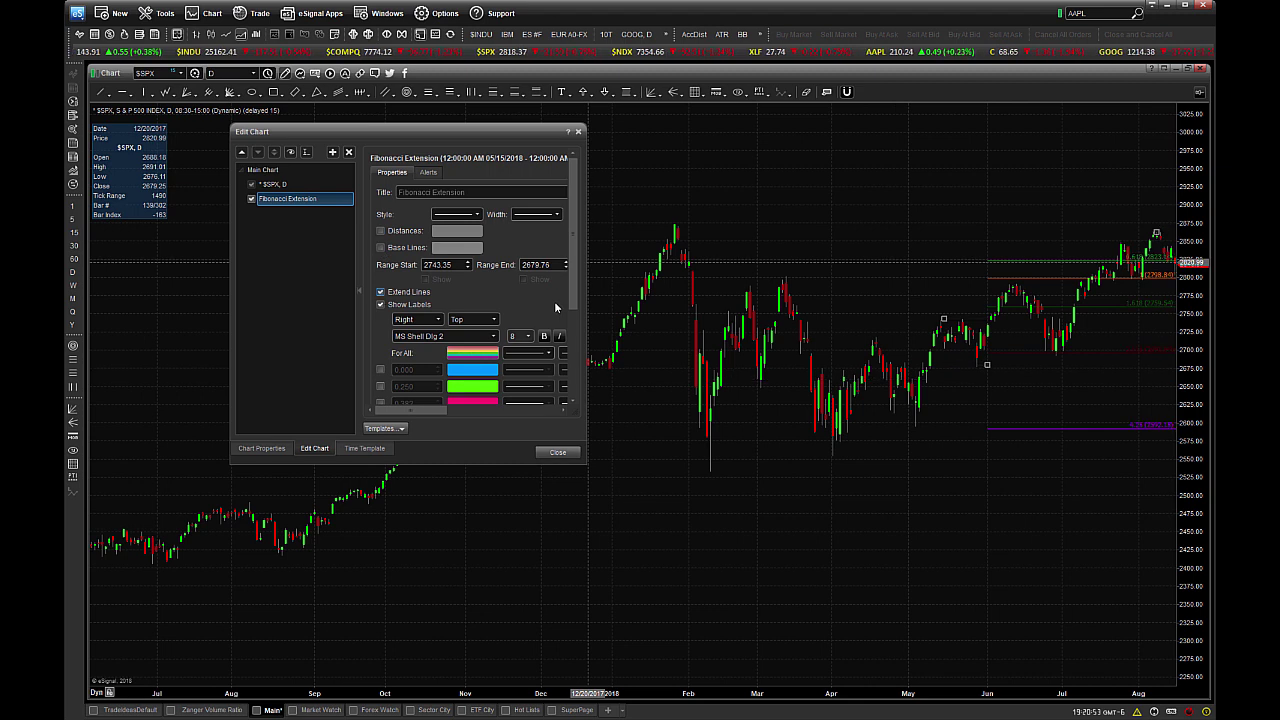
Turn off the 0.618, 1.618, 2.618 and 4.250 levels, leaving only 1.000.
scroll(573, 272, down, 2)
scroll(566, 345, down, 2)
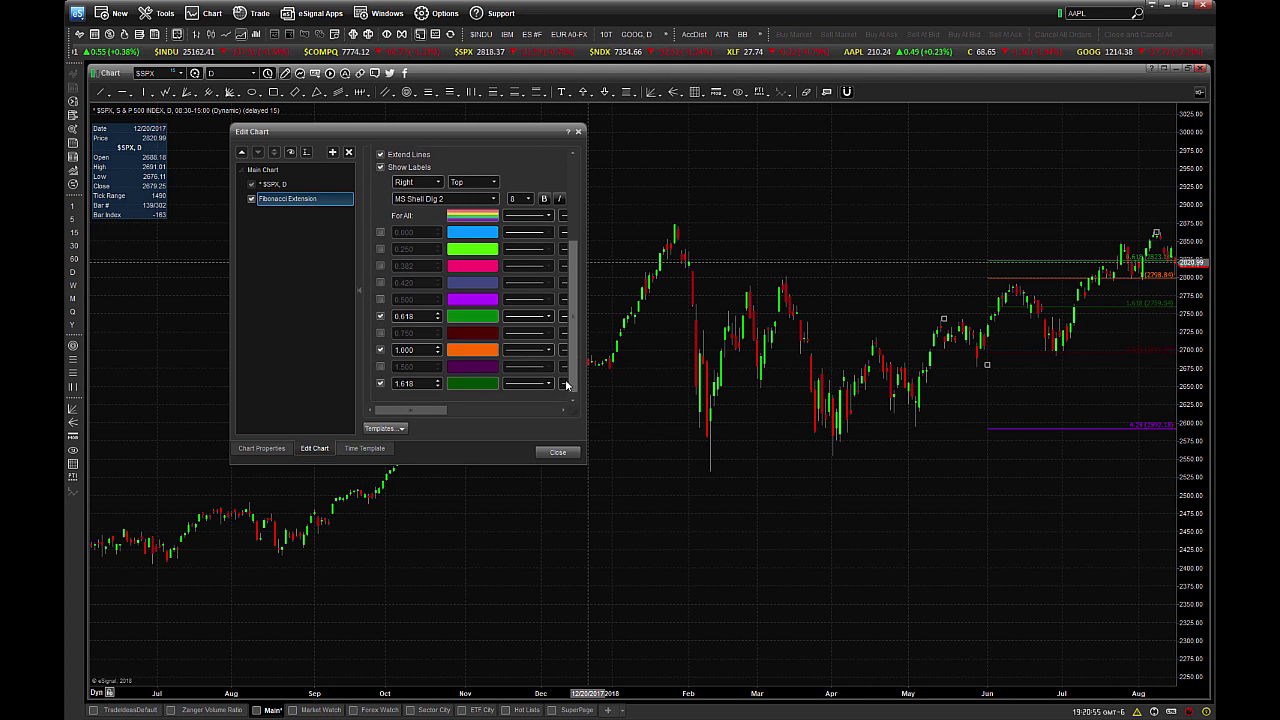
click(380, 313)
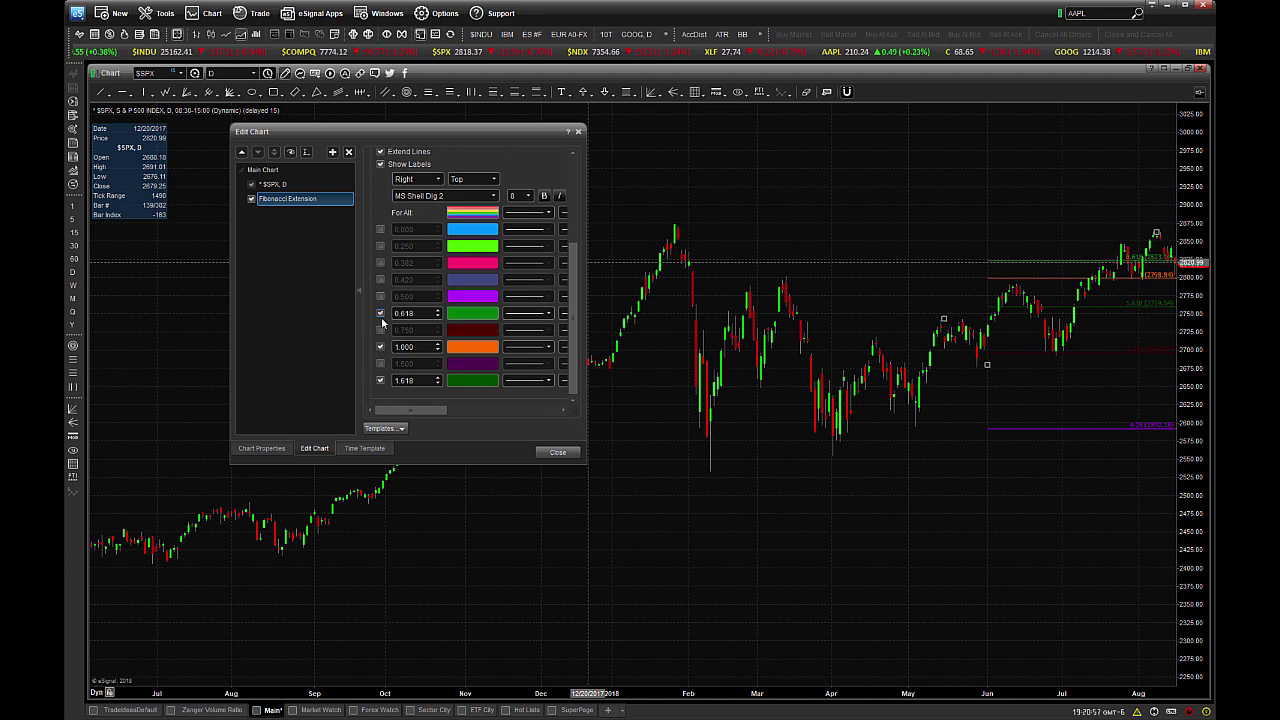
click(380, 381)
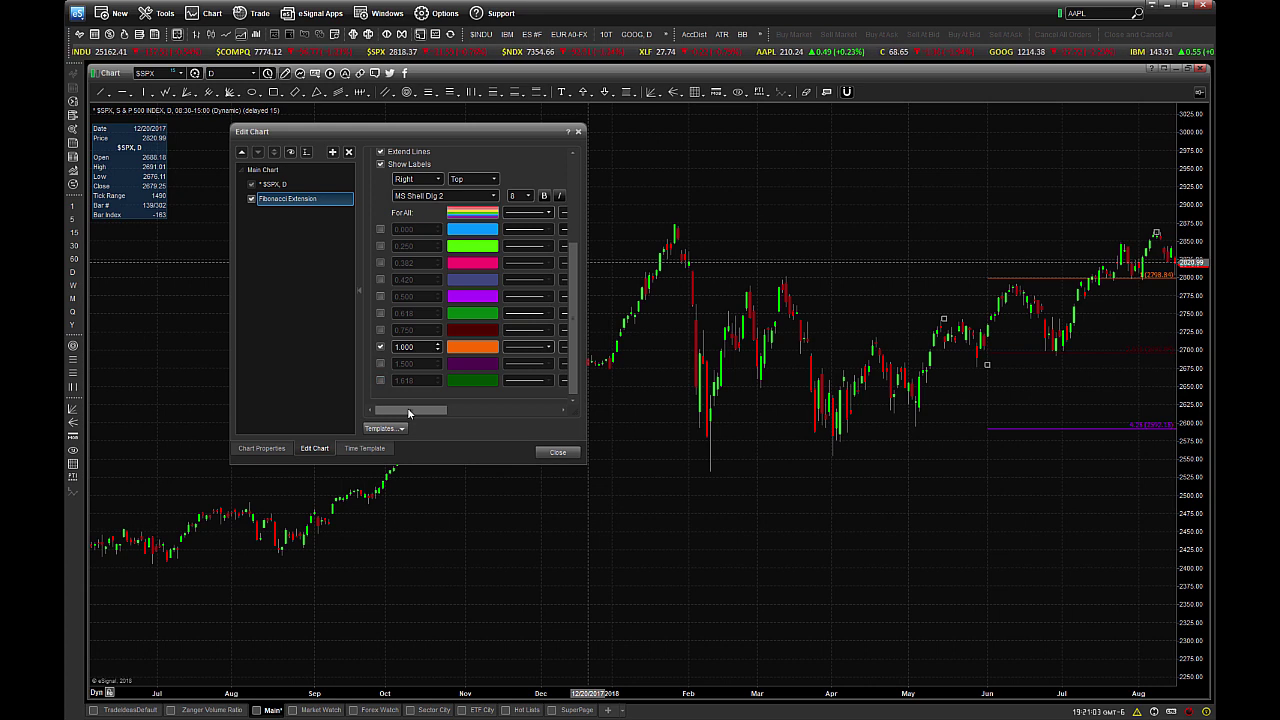
drag(415, 411, 492, 409)
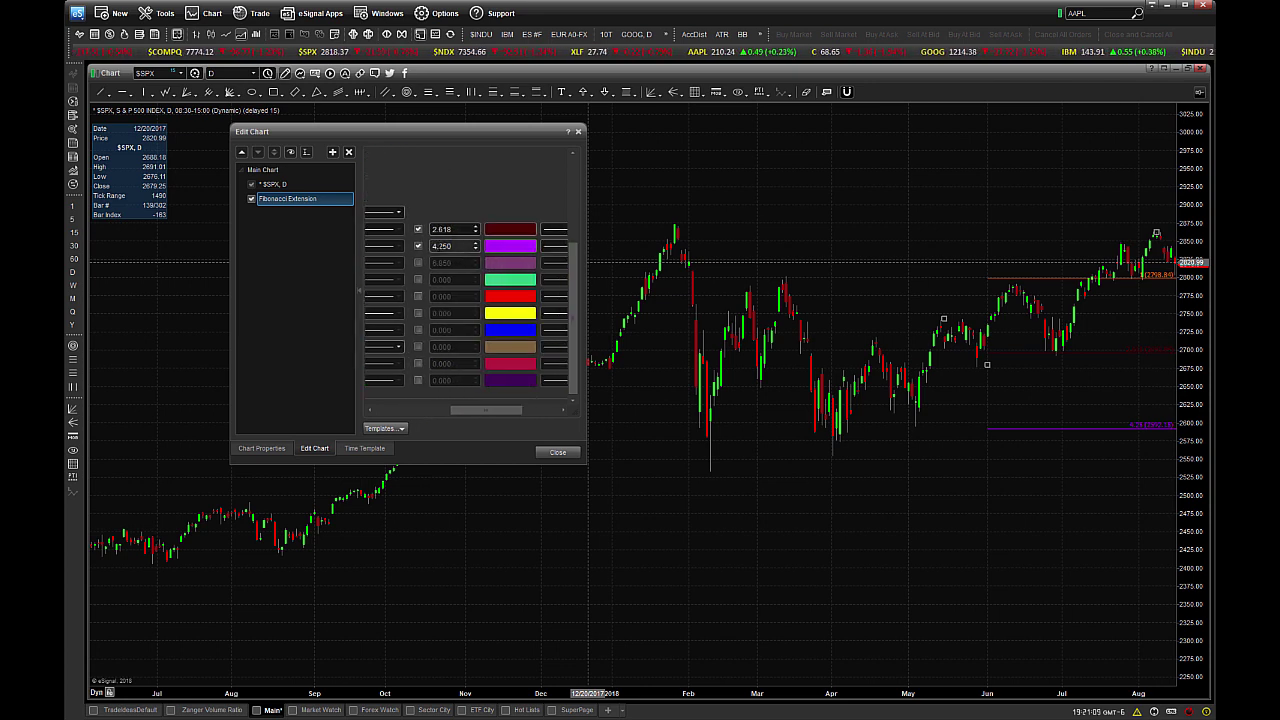
click(419, 230)
click(418, 246)
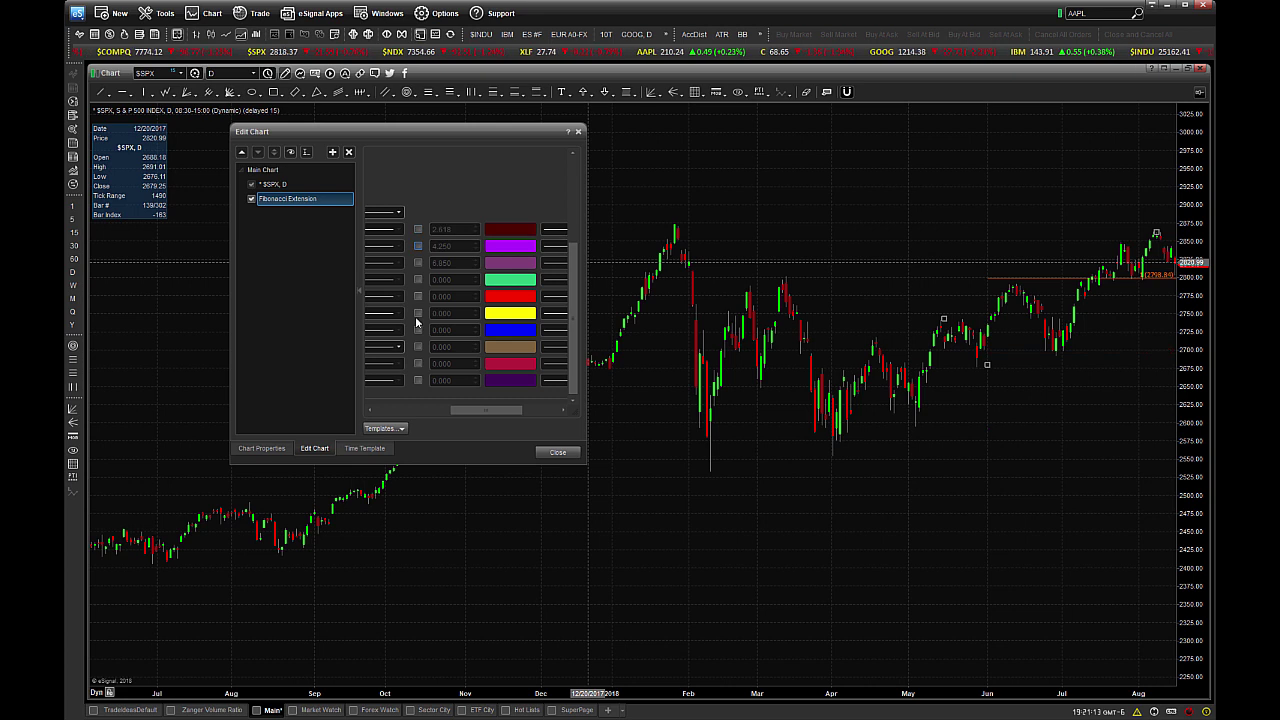
Save the extension's 1.000-only, extended-lines settings as the default template and close Edit Chart.
click(388, 428)
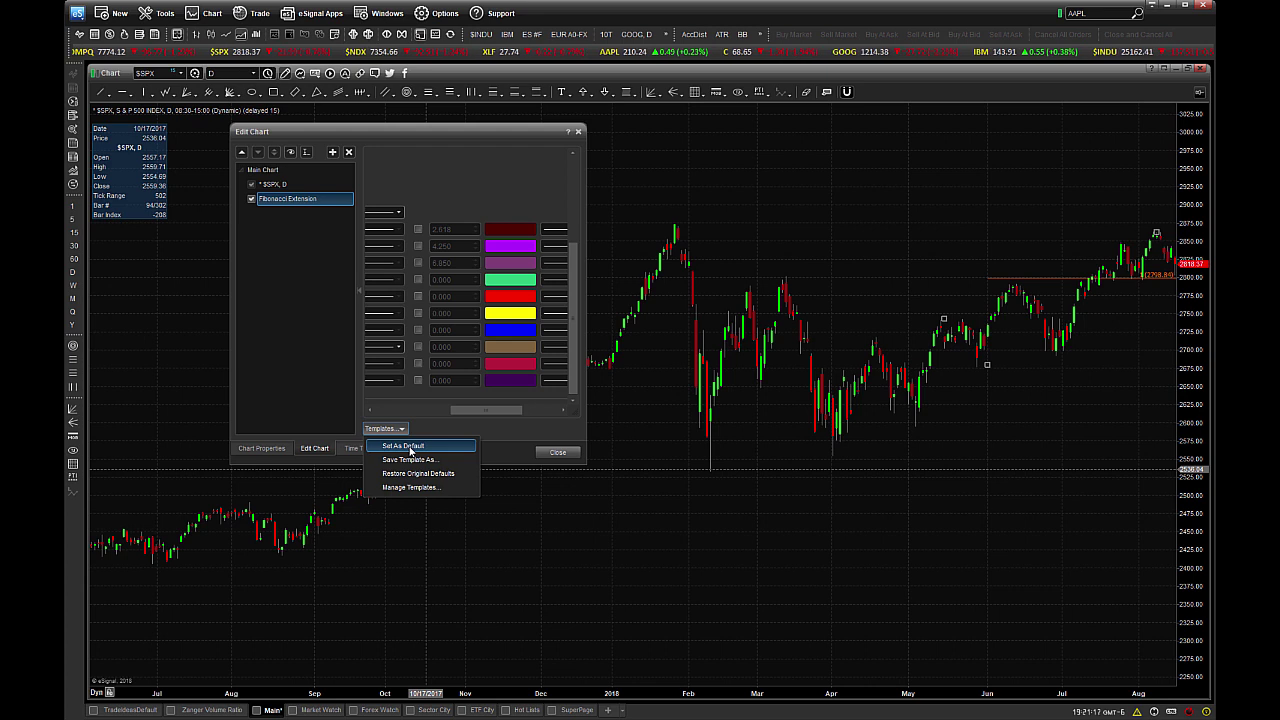
click(407, 446)
drag(476, 406, 419, 410)
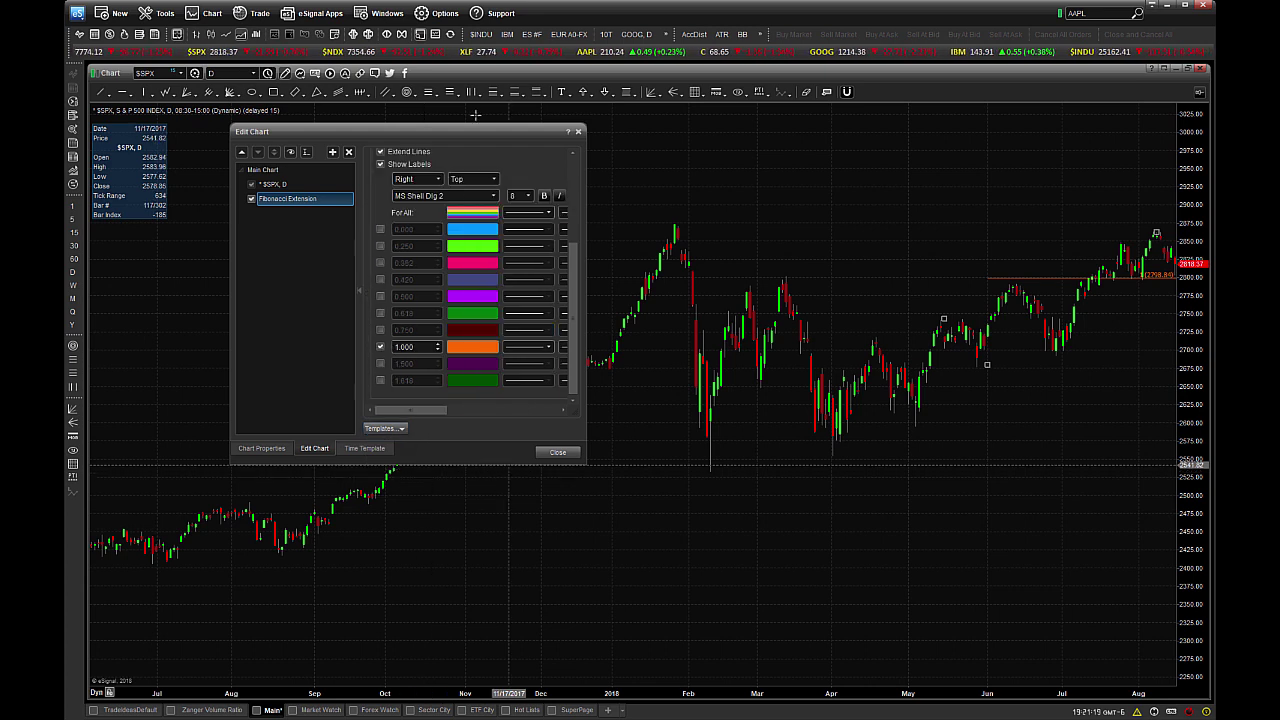
click(557, 451)
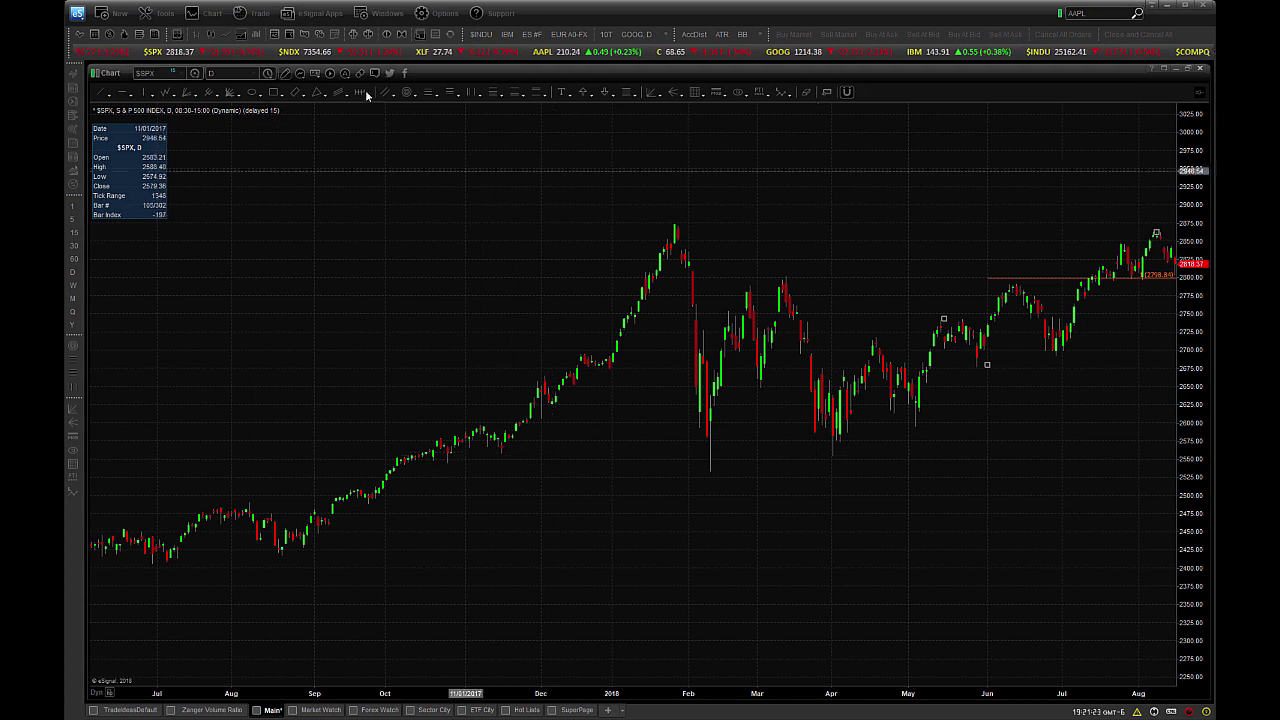
Draw a new Fibonacci extension from the March high to the April low, showing 1.000 near 2542.96.
click(450, 92)
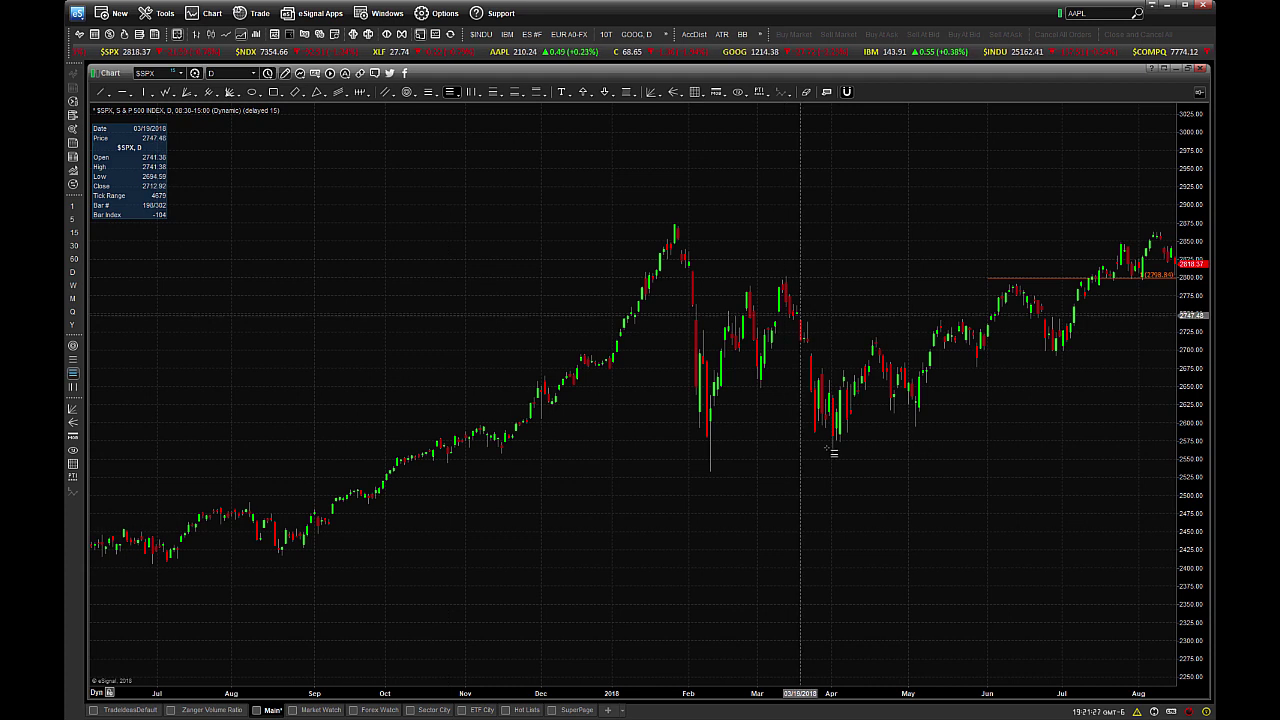
mouse_move(838, 458)
mouse_down()
mouse_move(835, 634)
mouse_move(835, 449)
mouse_move(835, 463)
mouse_up()
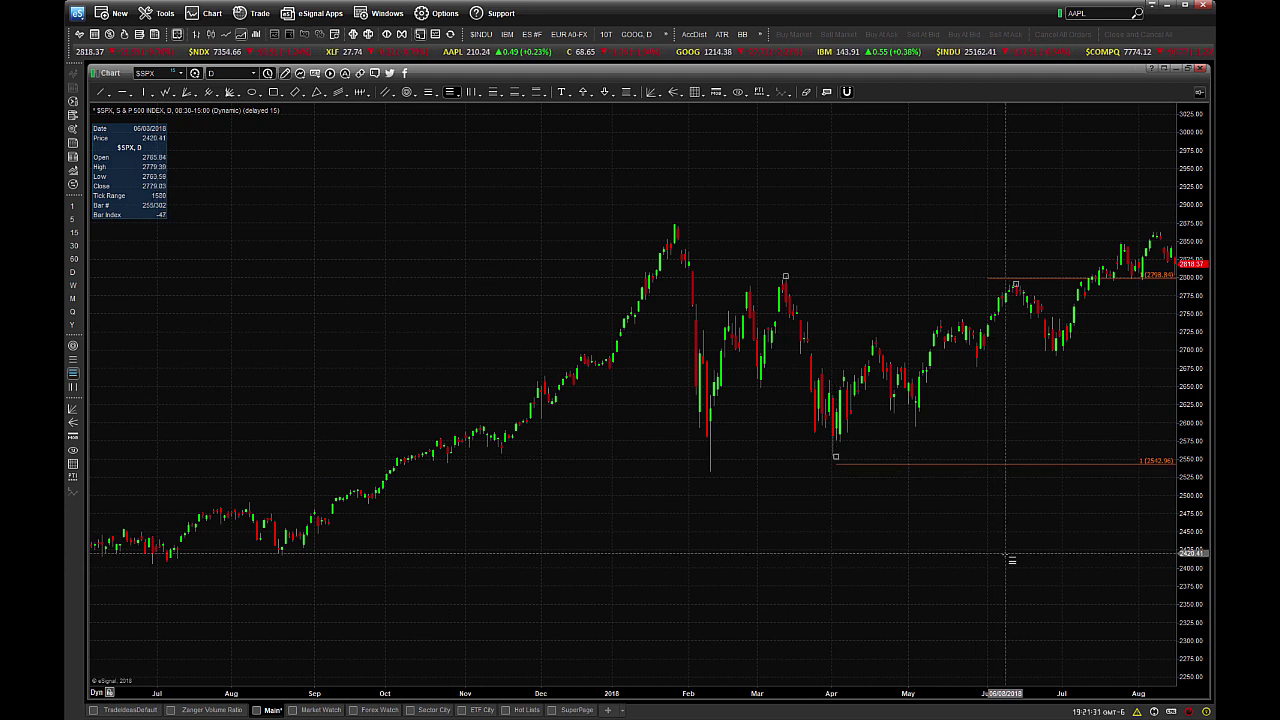